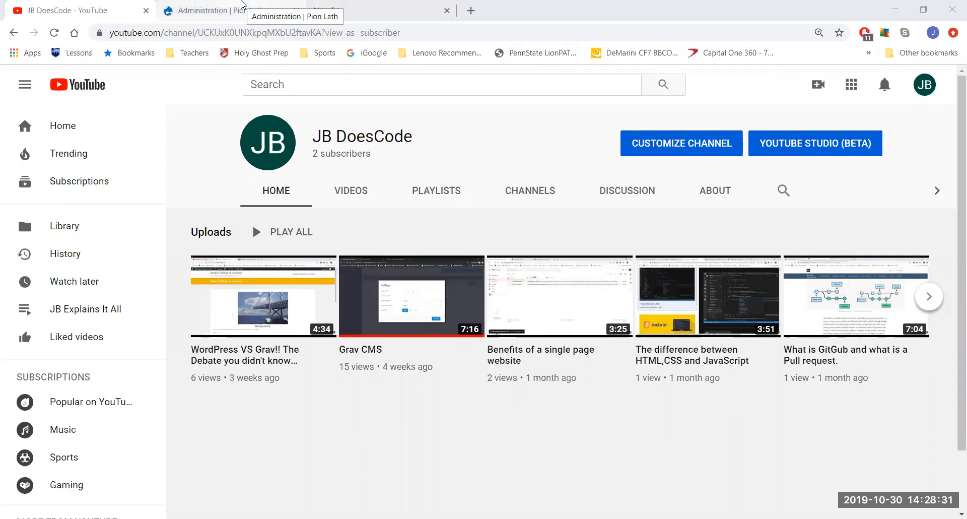
Open the Drupal site's content list and examine the cool400 Class page, including its description, image, location and teacher
click(242, 6)
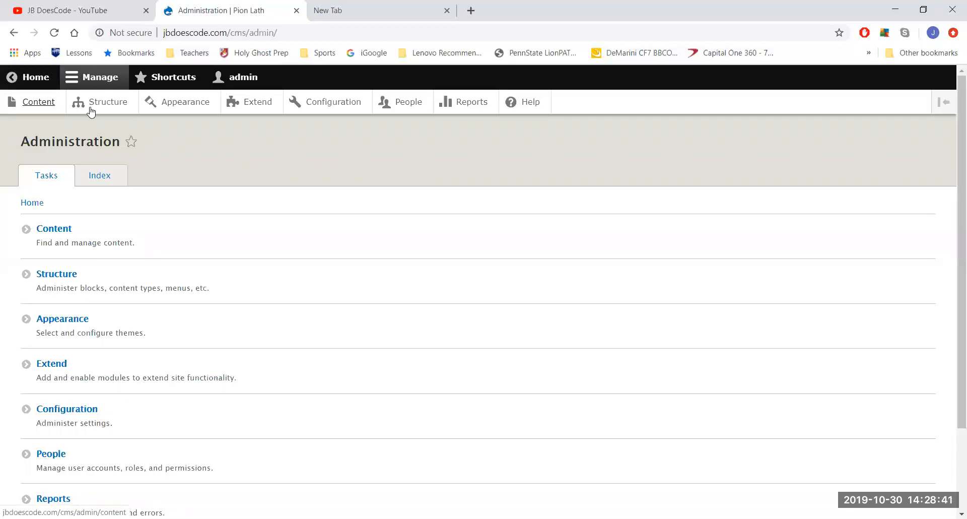
click(38, 103)
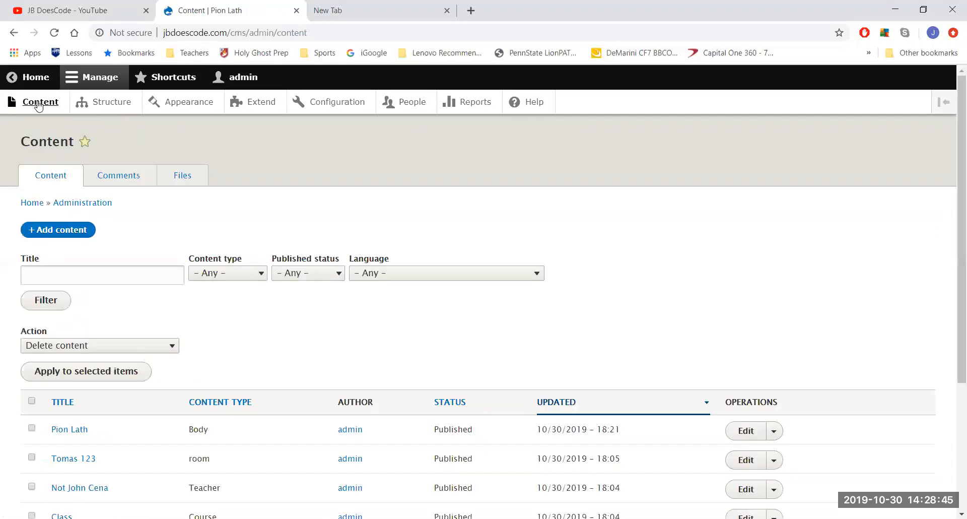
scroll(38, 104, down, 4)
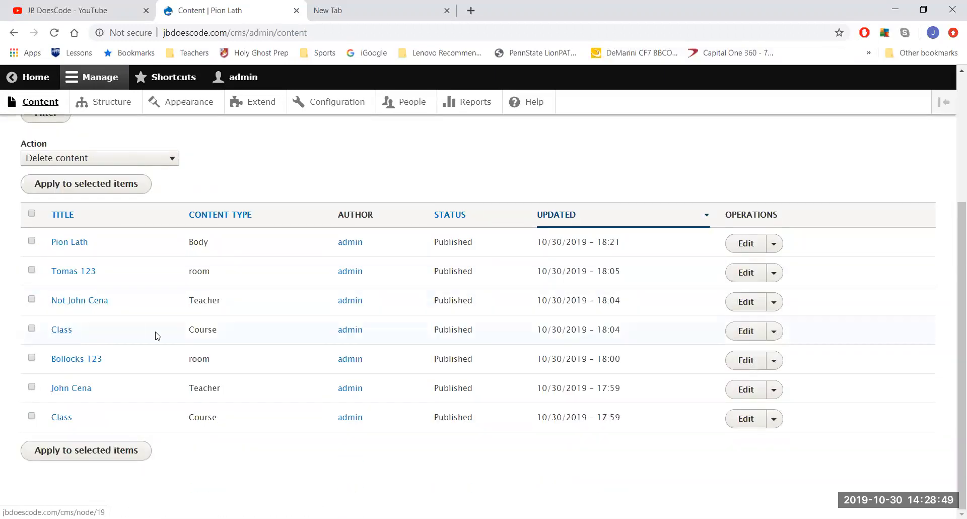
click(66, 334)
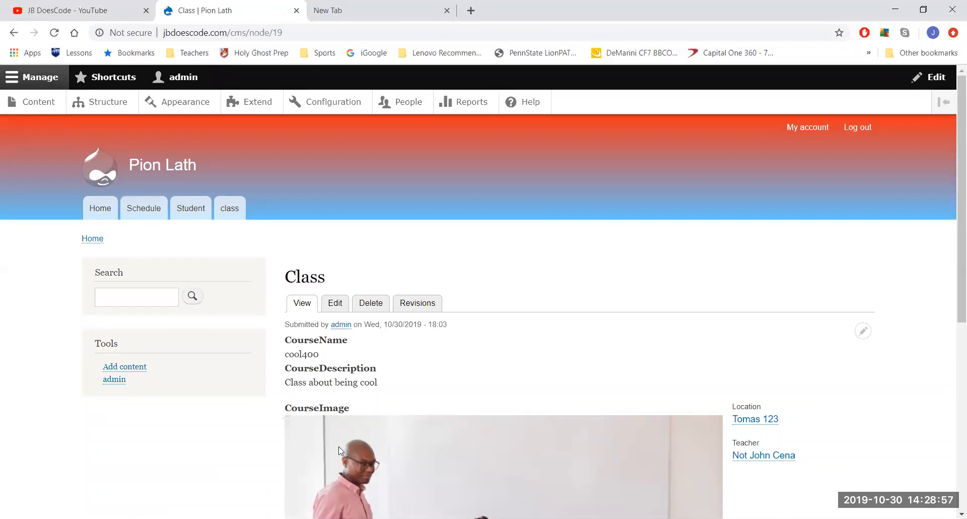
scroll(337, 443, down, 6)
scroll(338, 442, up, 7)
scroll(300, 350, down, 6)
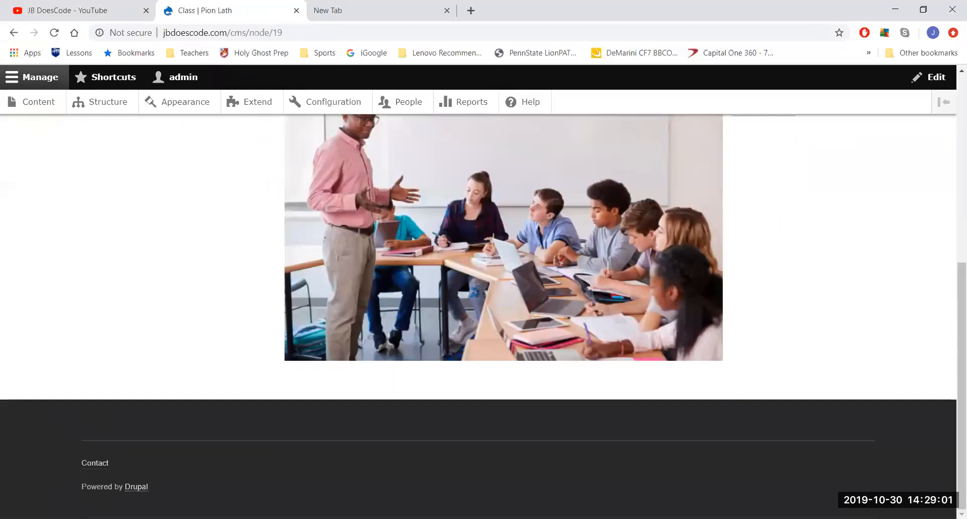
scroll(300, 350, up, 5)
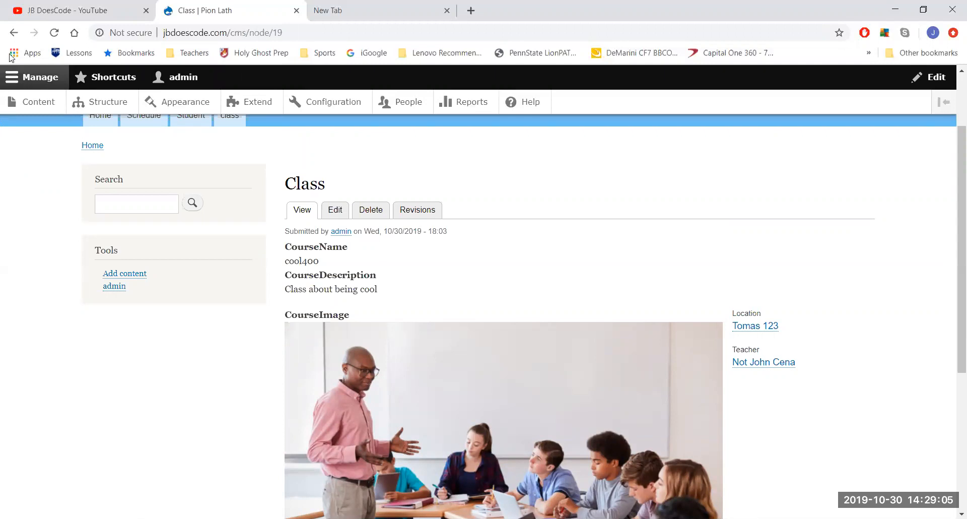
click(13, 34)
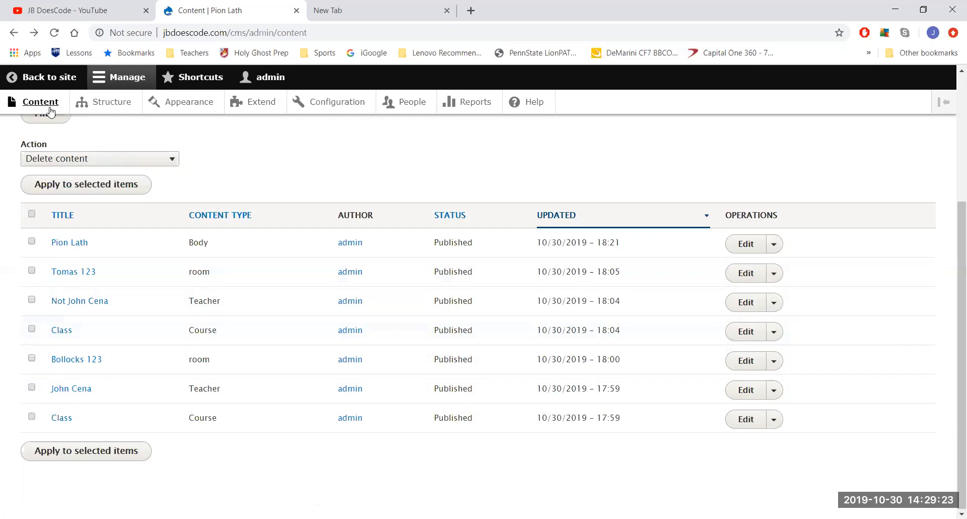
Start a new content type and name it School
click(99, 108)
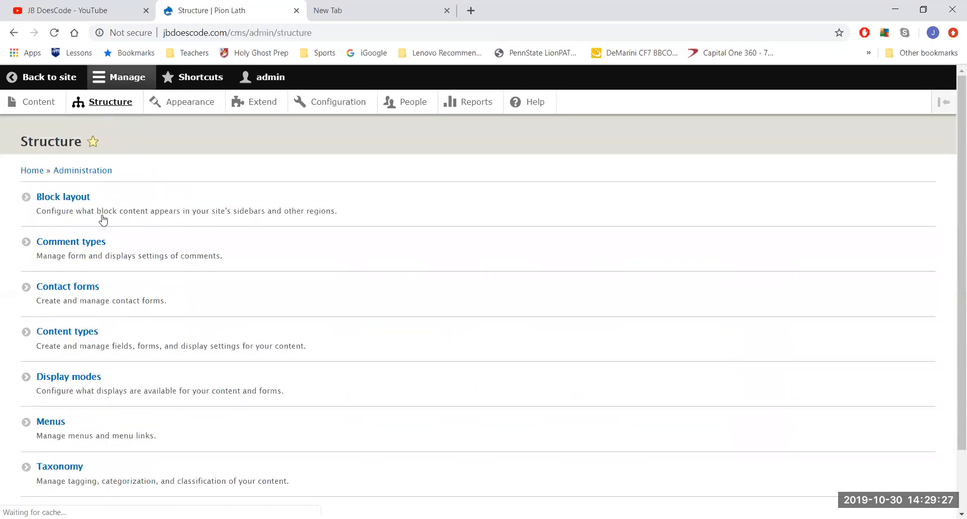
click(93, 334)
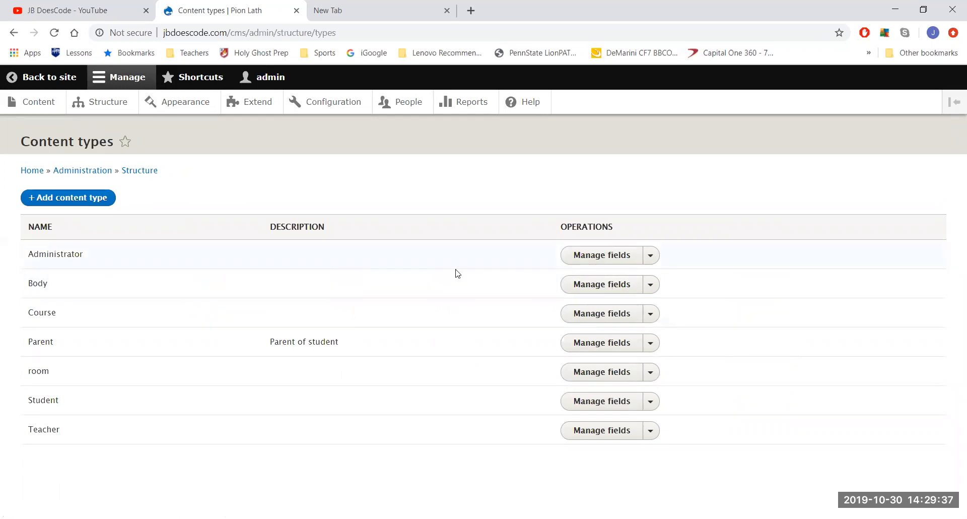
click(89, 204)
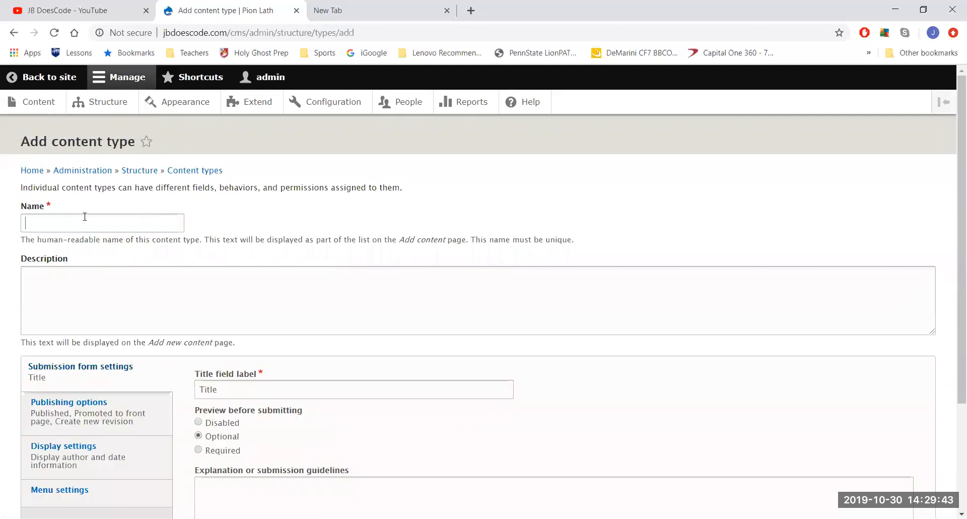
click(85, 216)
text(School)
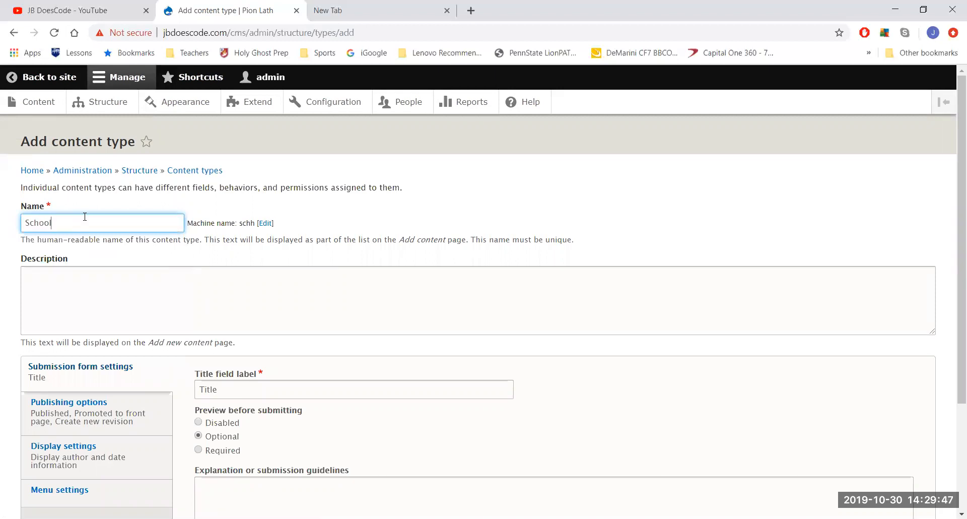
Describe the School content type as "name of school and location" and save it to manage its fields
click(93, 303)
text(name of schh)
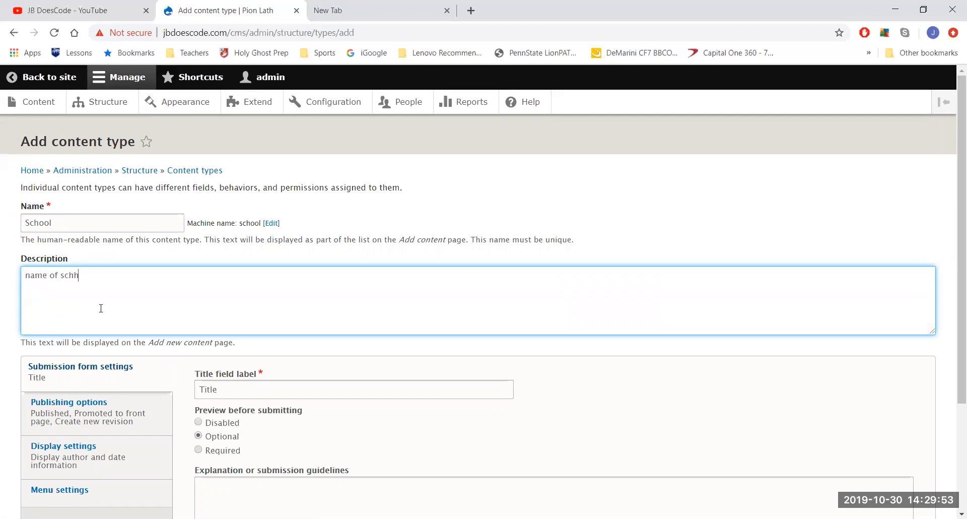
text(ol)
key(BackSpace)
key(BackSpace)
key(BackSpace)
text(ool and location)
scroll(101, 309, down, 3)
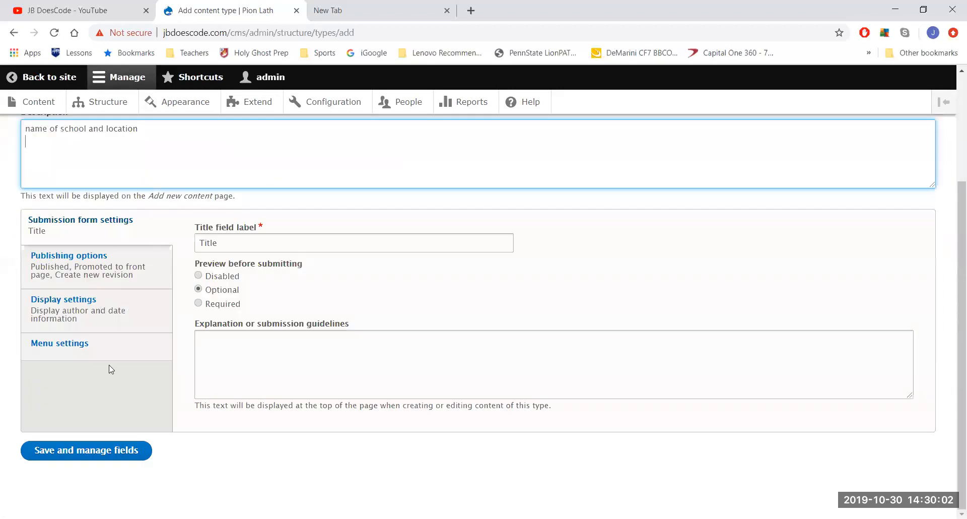
click(110, 448)
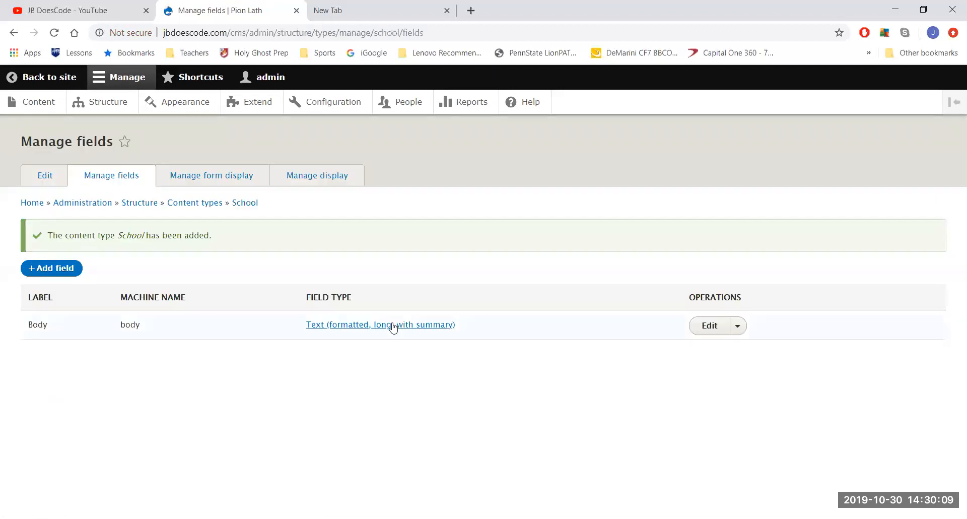
Delete the default Body field from the School content type
click(737, 327)
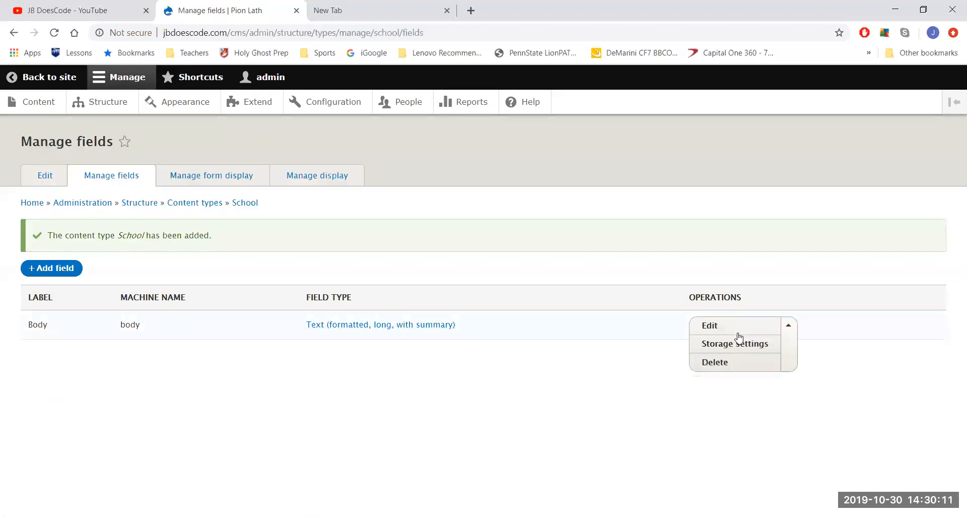
click(731, 362)
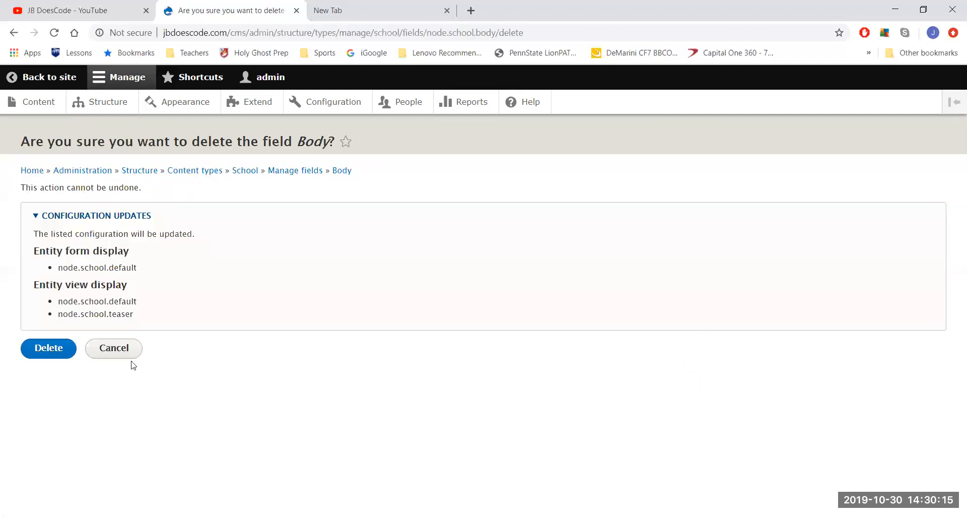
click(30, 357)
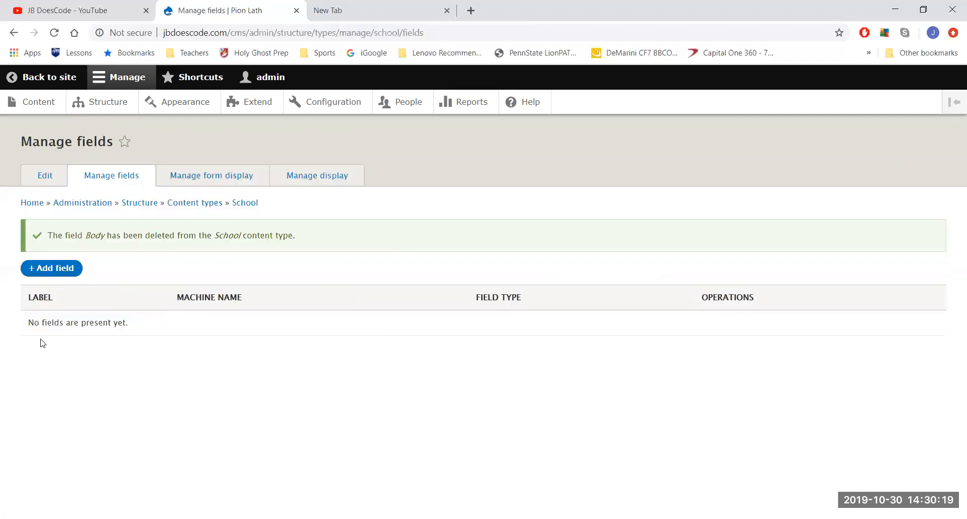
Add a new Text (formatted) field labelled SchoolLocation to the School content type
click(59, 268)
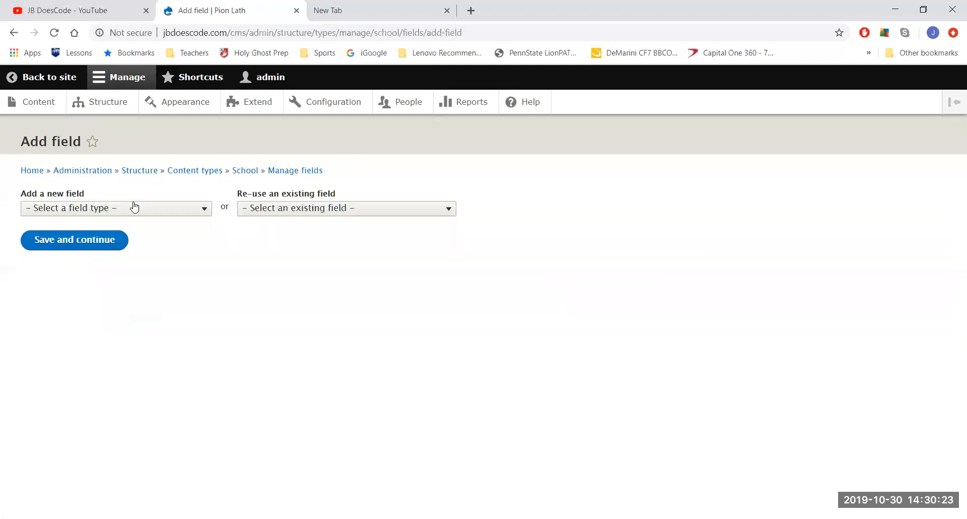
click(133, 208)
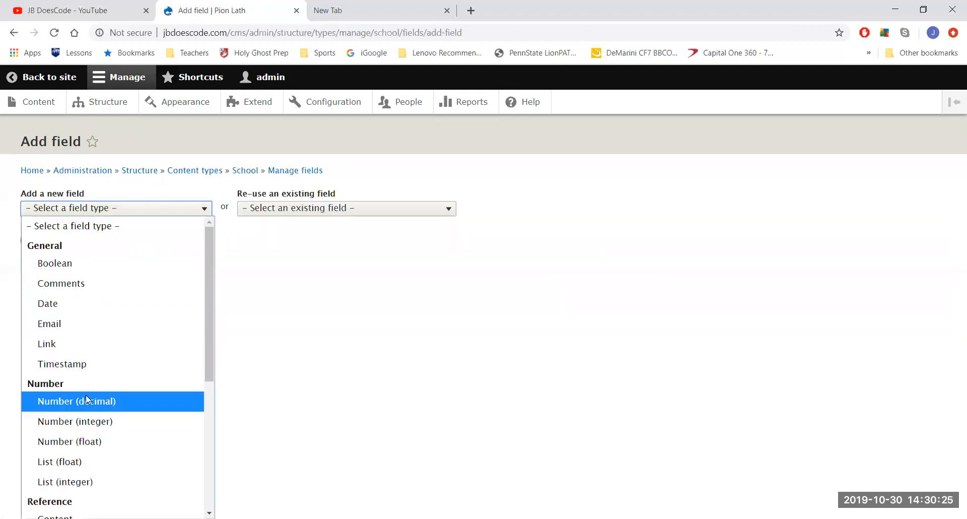
scroll(85, 395, down, 2)
scroll(87, 397, down, 3)
scroll(86, 397, up, 5)
scroll(69, 402, down, 5)
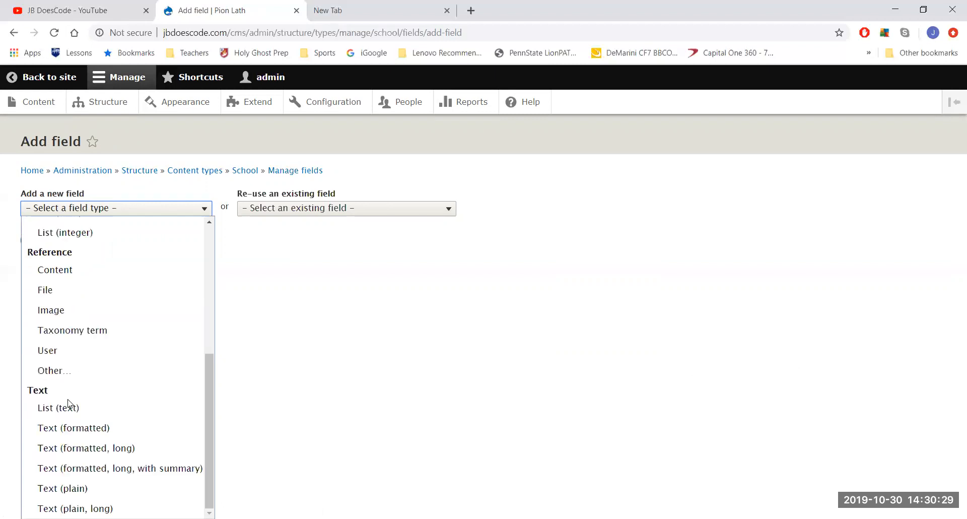
click(66, 428)
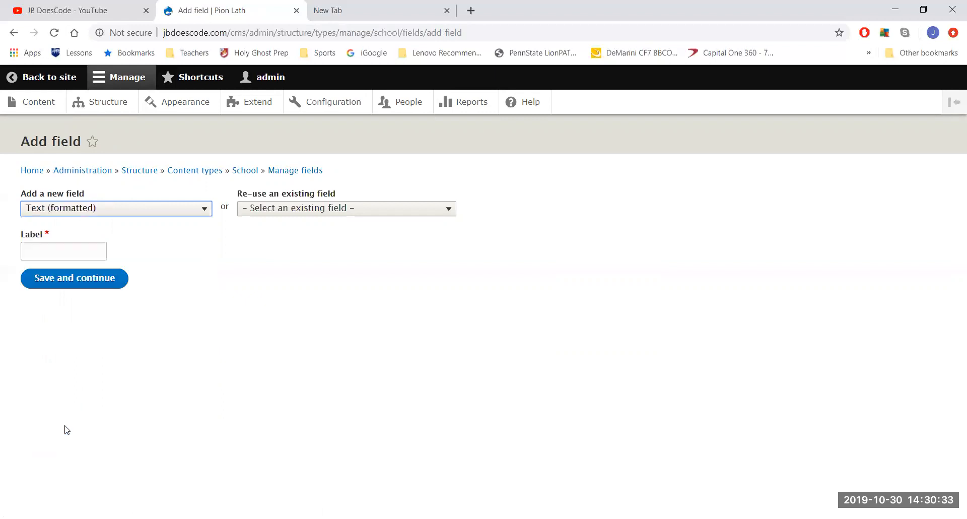
click(72, 255)
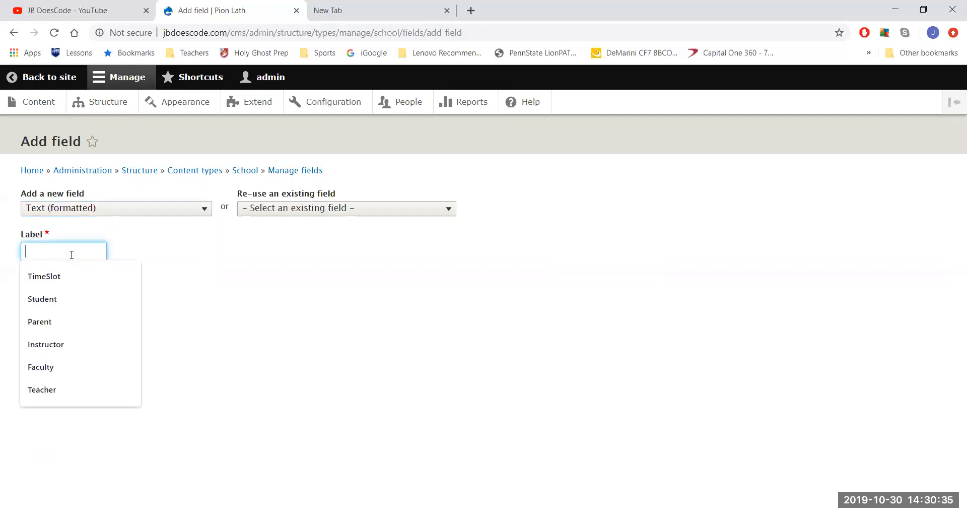
text(SchoolLocation)
click(74, 276)
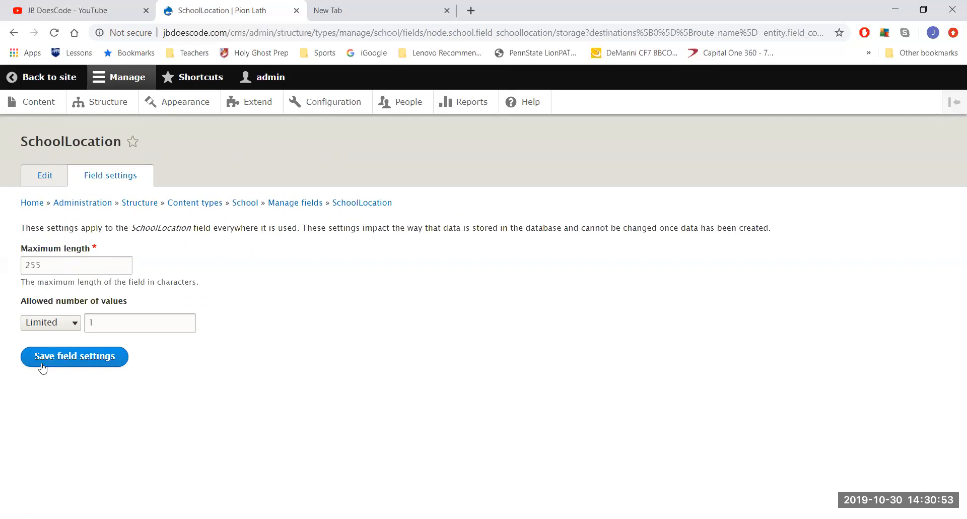
Save the SchoolLocation field settings, make the field required and save its configuration
click(59, 363)
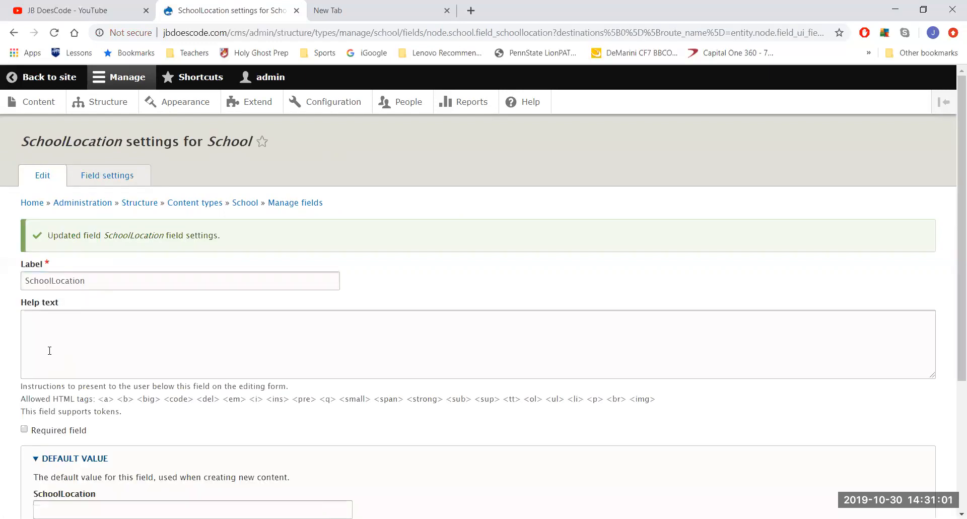
scroll(56, 396, down, 4)
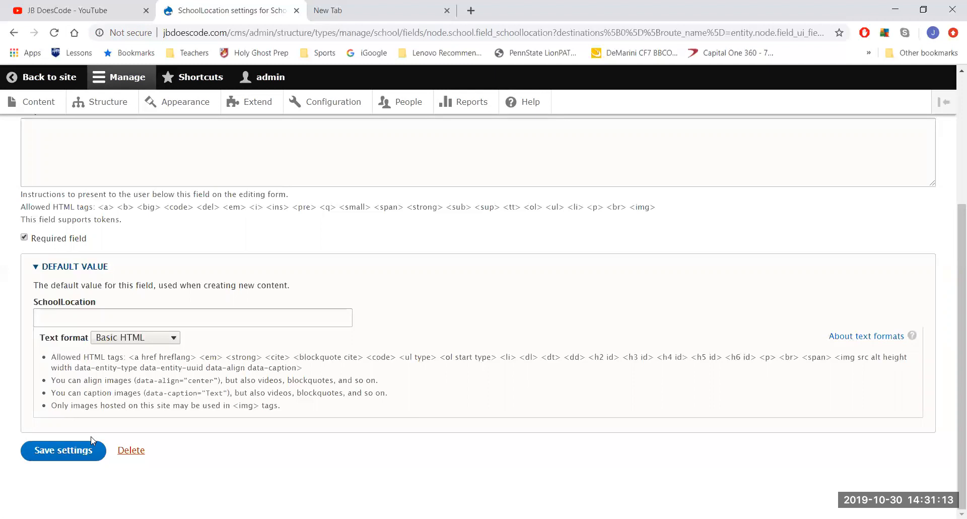
click(87, 450)
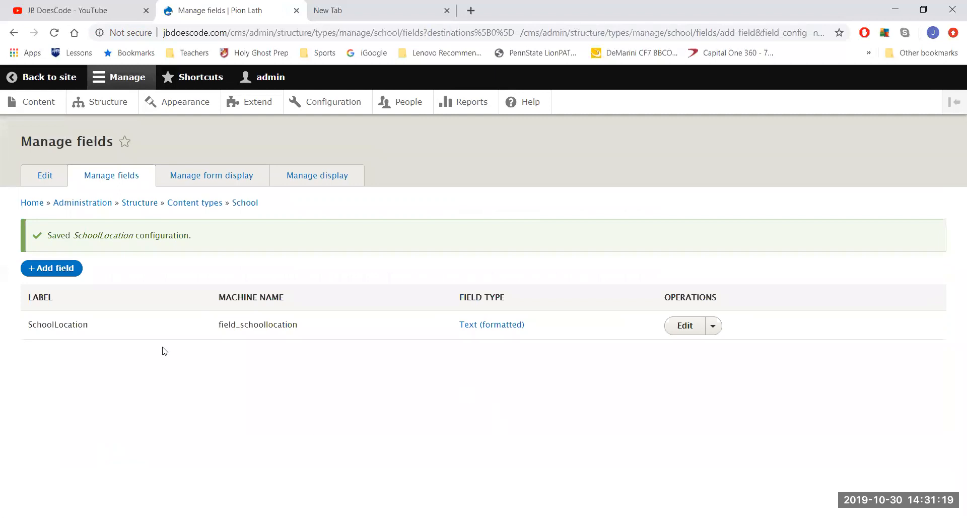
Add a new Text (formatted) field labelled SchoolName to the School content type
click(45, 269)
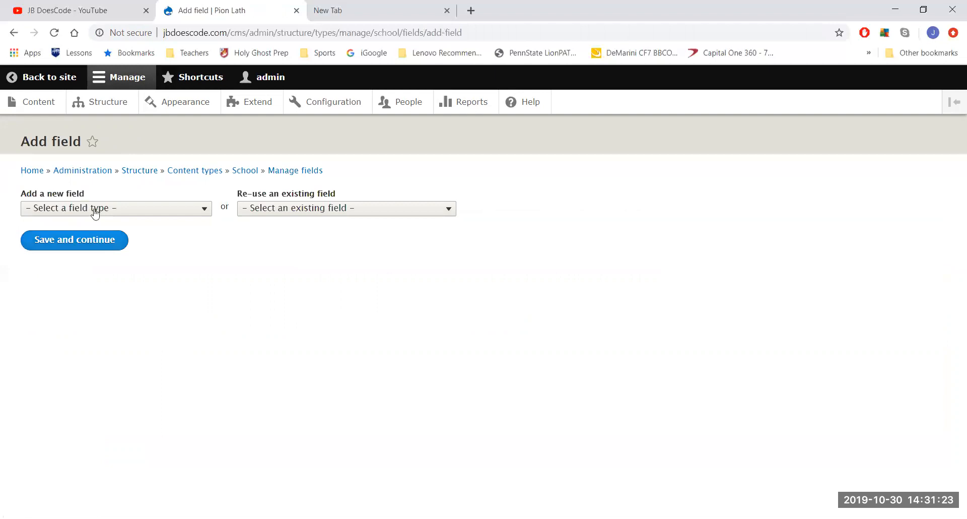
click(112, 215)
scroll(83, 501, down, 4)
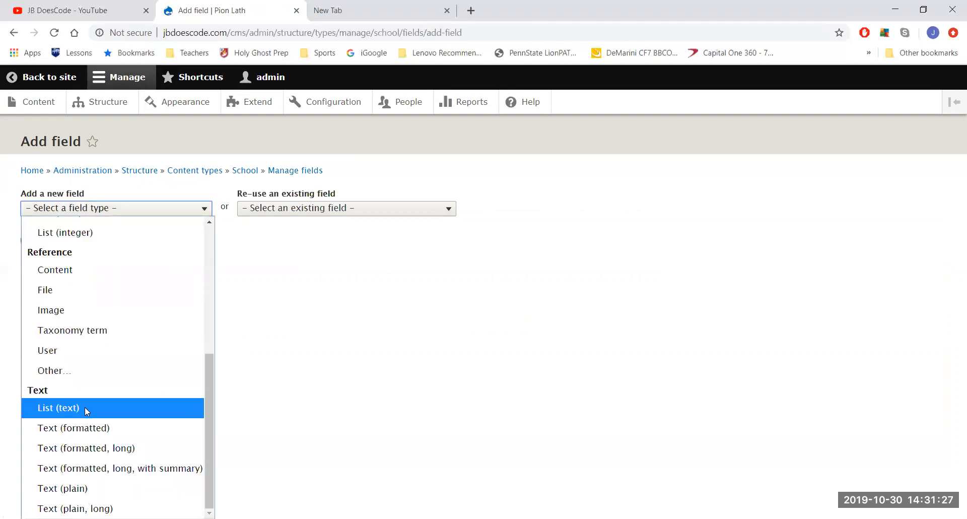
click(85, 427)
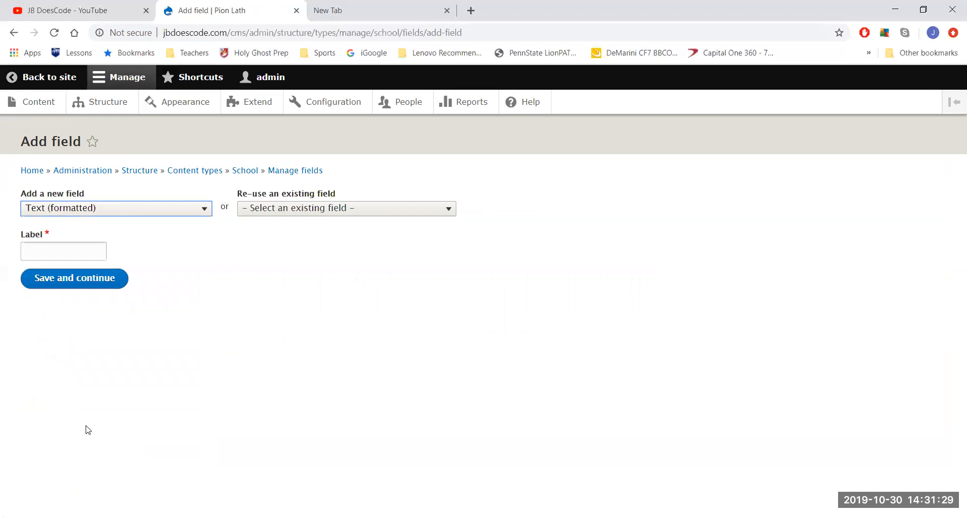
click(50, 255)
text(Scho)
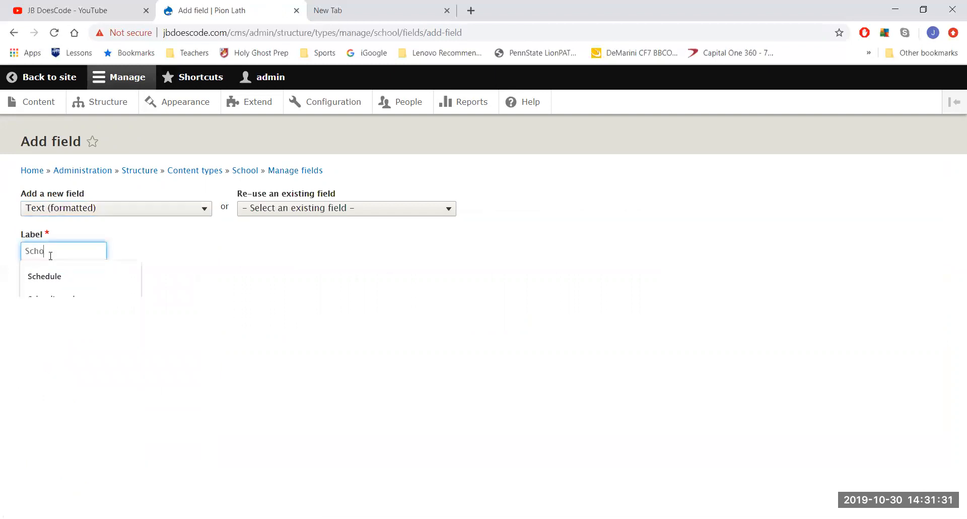
text(olNAme)
key(BackSpace)
key(BackSpace)
key(BackSpace)
key(BackSpace)
text(Name)
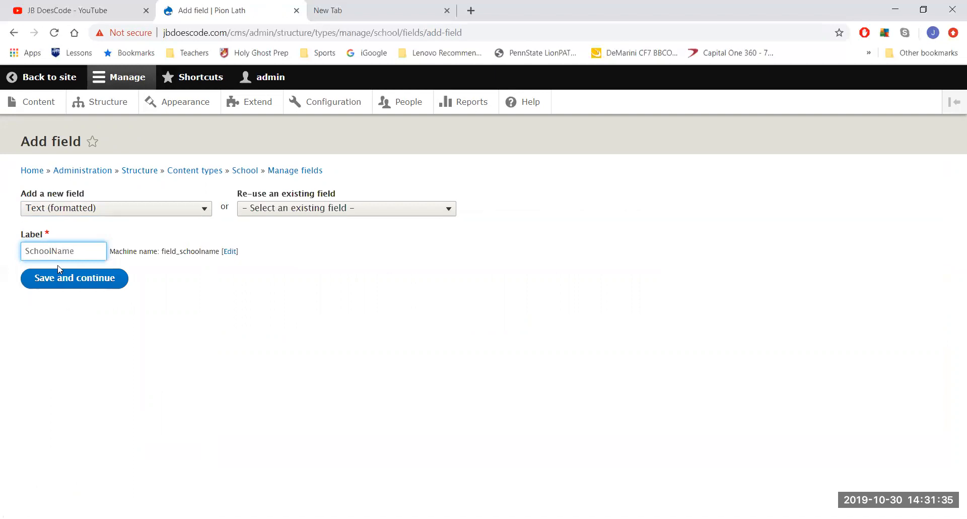
click(67, 278)
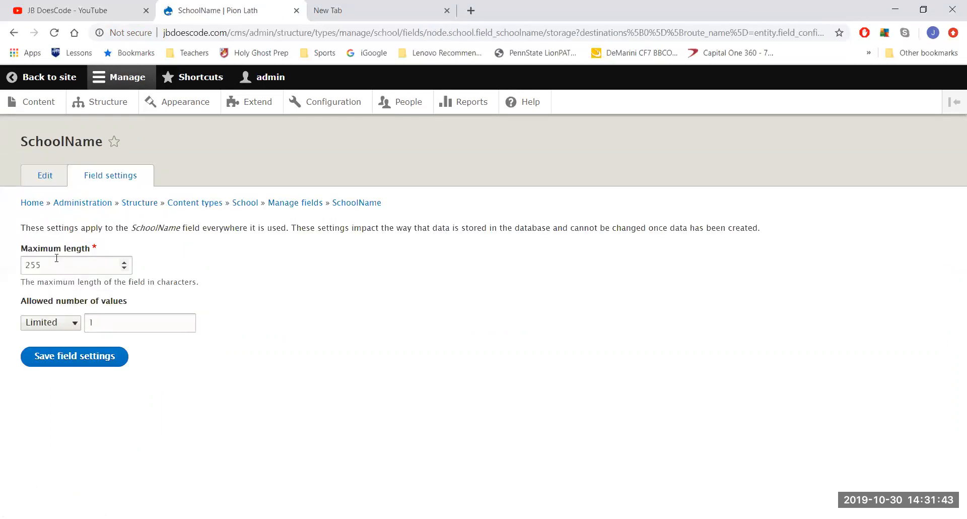
Set the SchoolName field's maximum length to 75 characters and save the field settings
drag(57, 264, 1, 264)
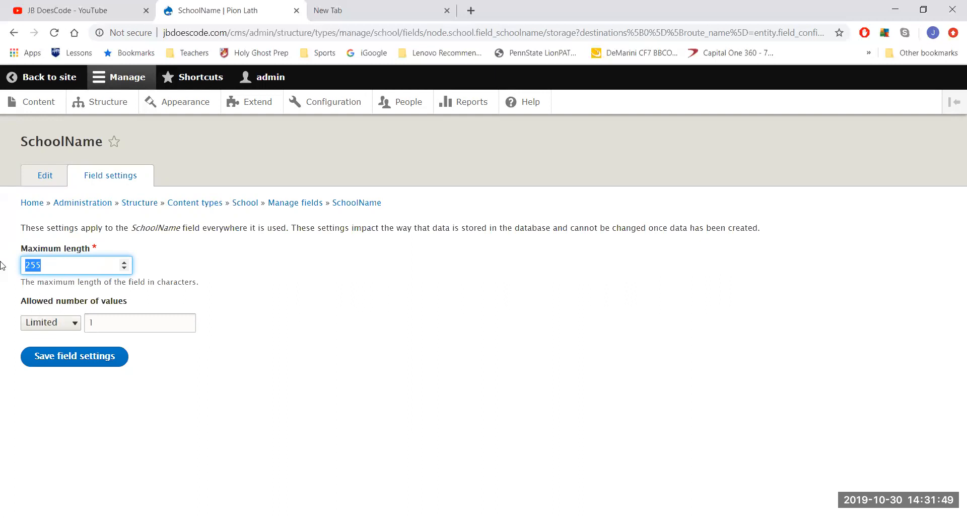
text(75)
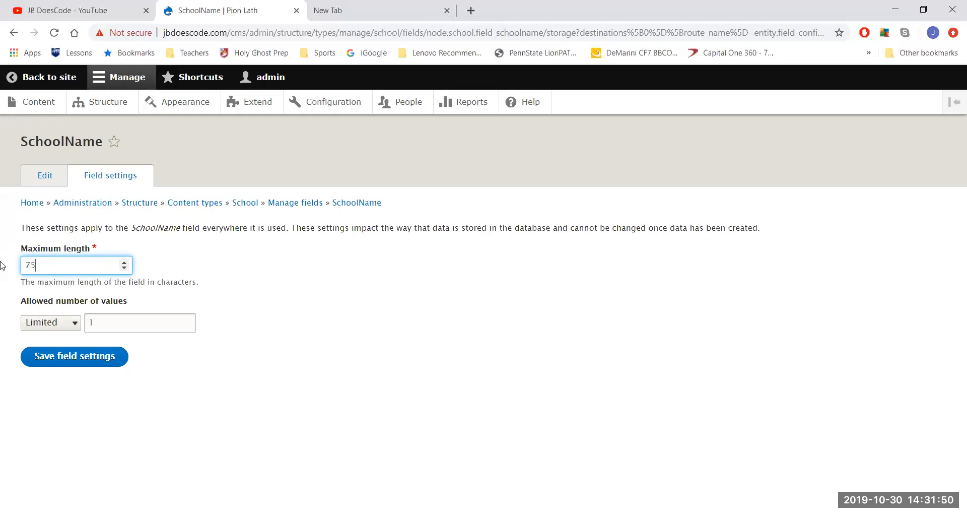
click(43, 361)
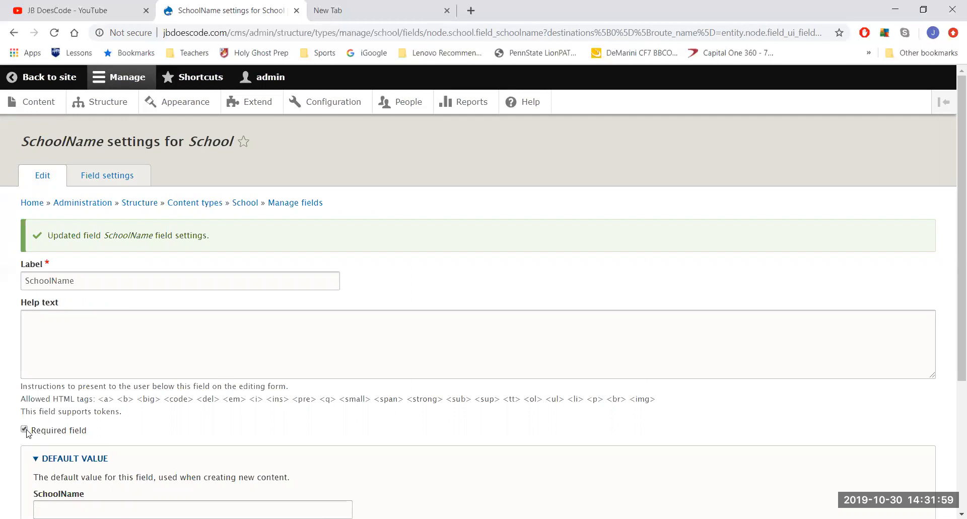
Save the configuration of the required SchoolName field
scroll(26, 431, down, 4)
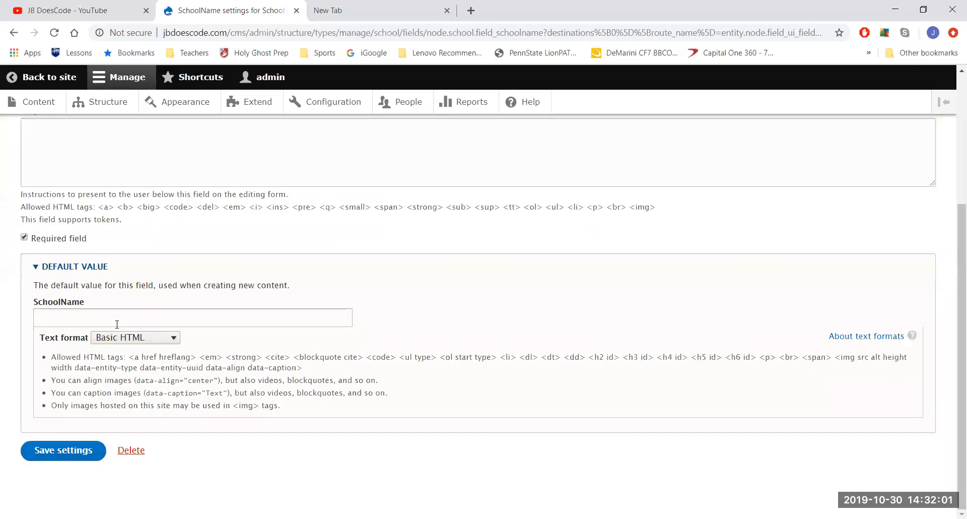
click(79, 451)
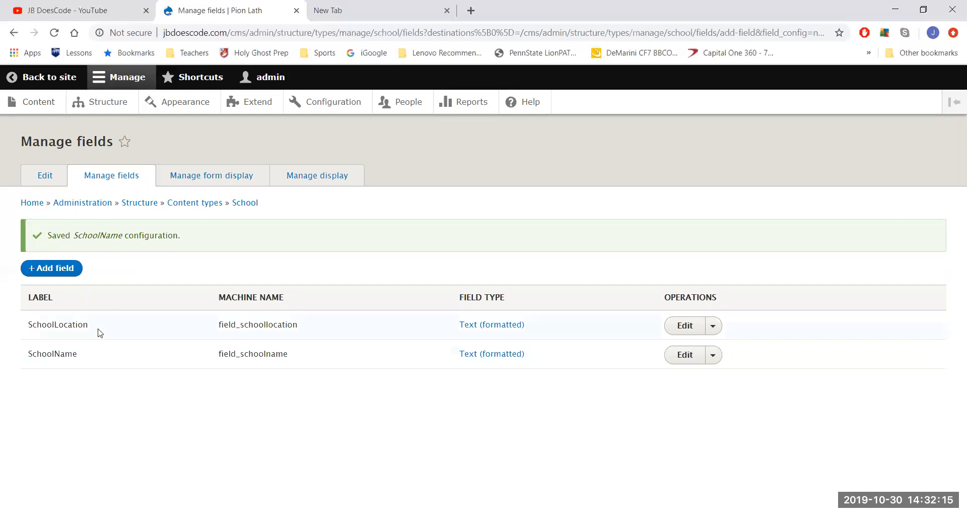
Start a new School content item and title it School
click(33, 107)
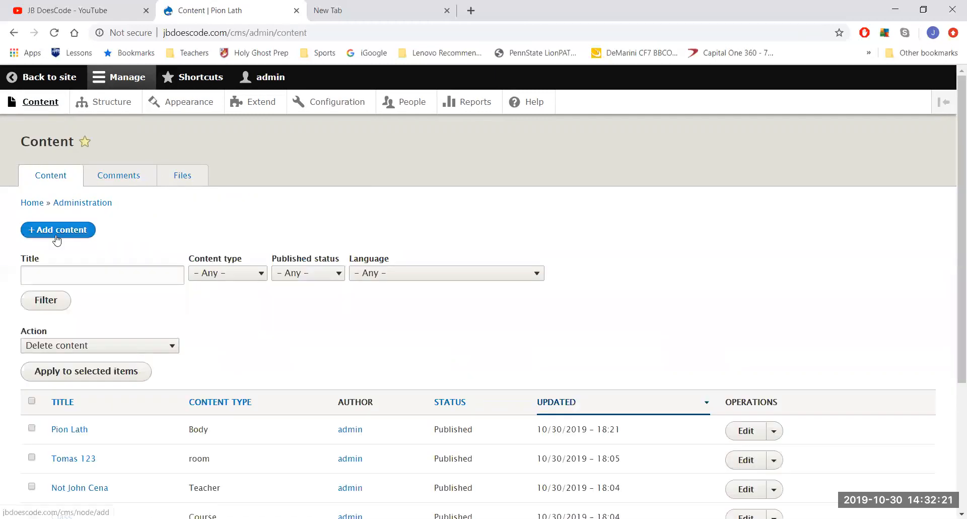
click(56, 235)
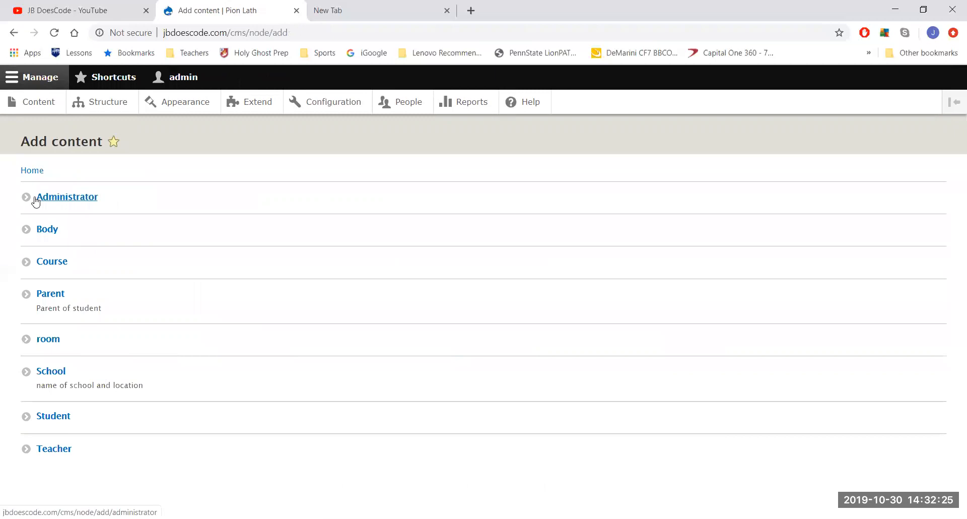
click(50, 375)
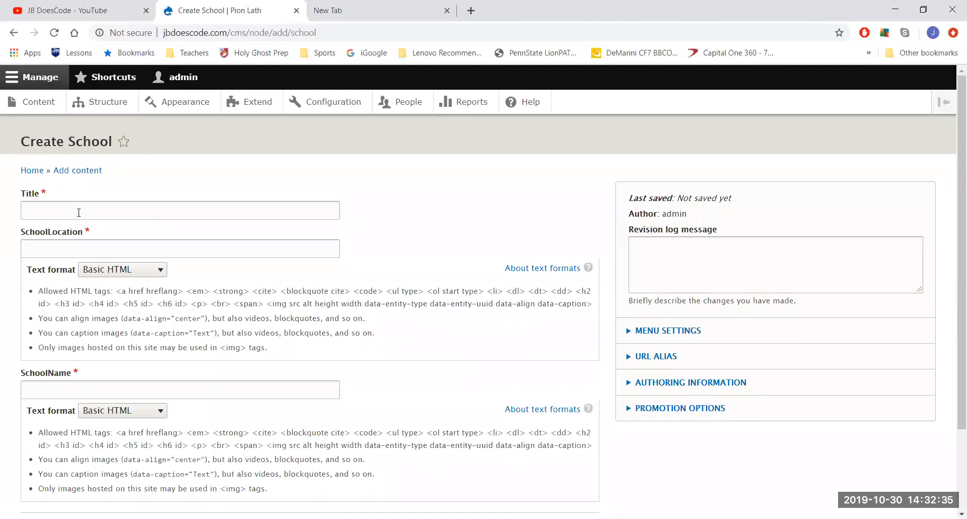
click(78, 210)
text(S)
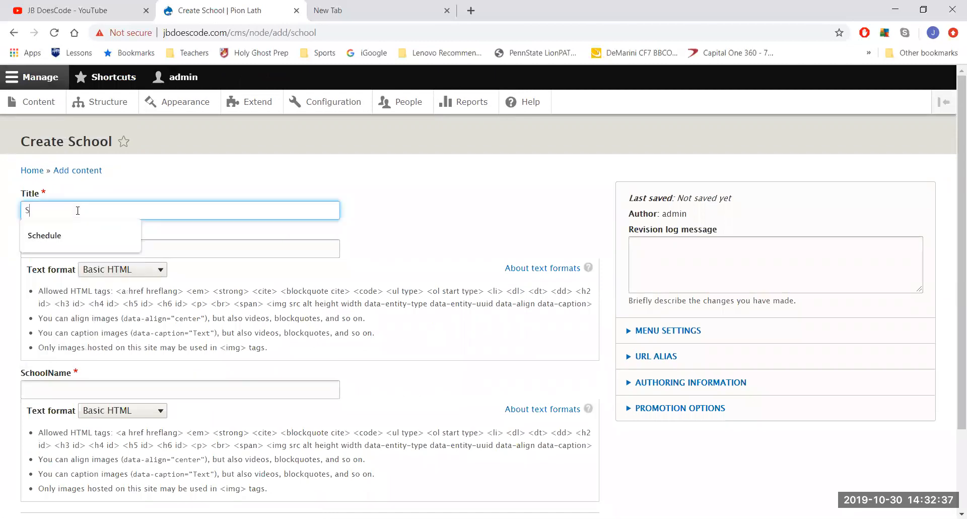
text(chool)
Enter the school's street address as the SchoolLocation of the new School item
click(81, 248)
text(123 apple ab)
key(BackSpace)
text(ve)
Enter Newton's Apple School of Gravity as the SchoolName and save the School item
click(77, 390)
text(Apple Sch)
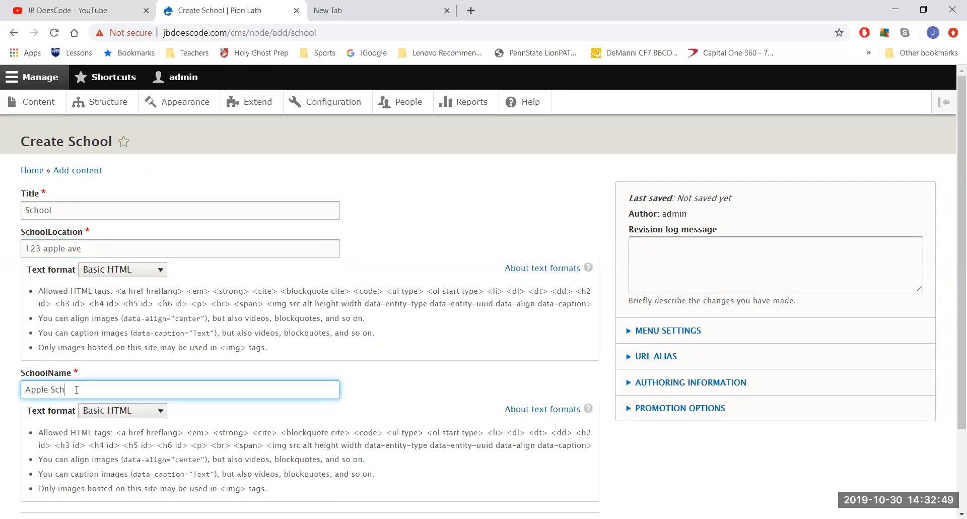
text(ool of Gravity)
click(26, 389)
text(Neu)
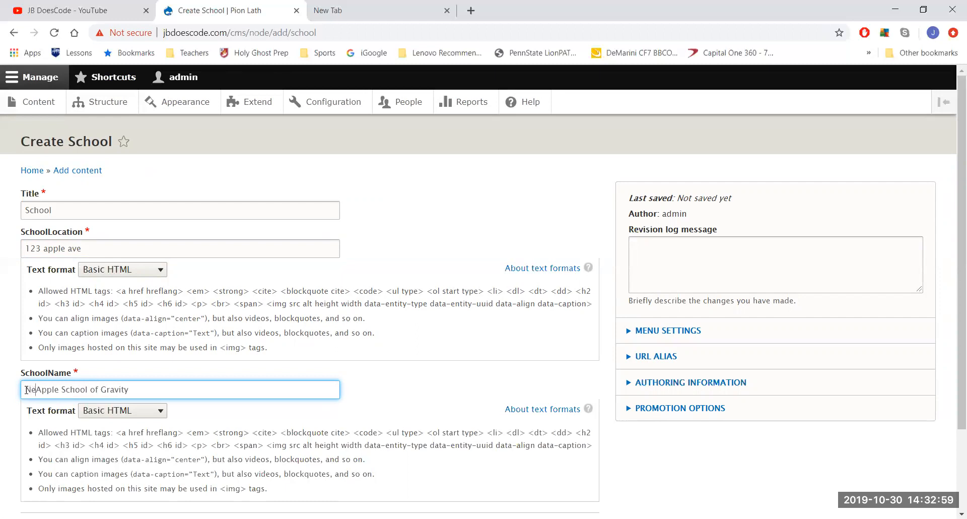
key(BackSpace)
text(wtons)
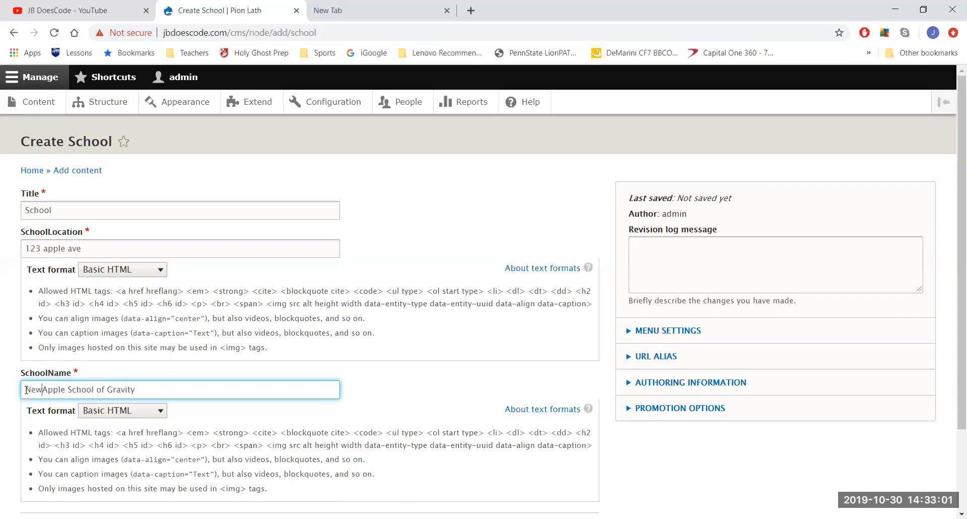
key(BackSpace)
text('s)
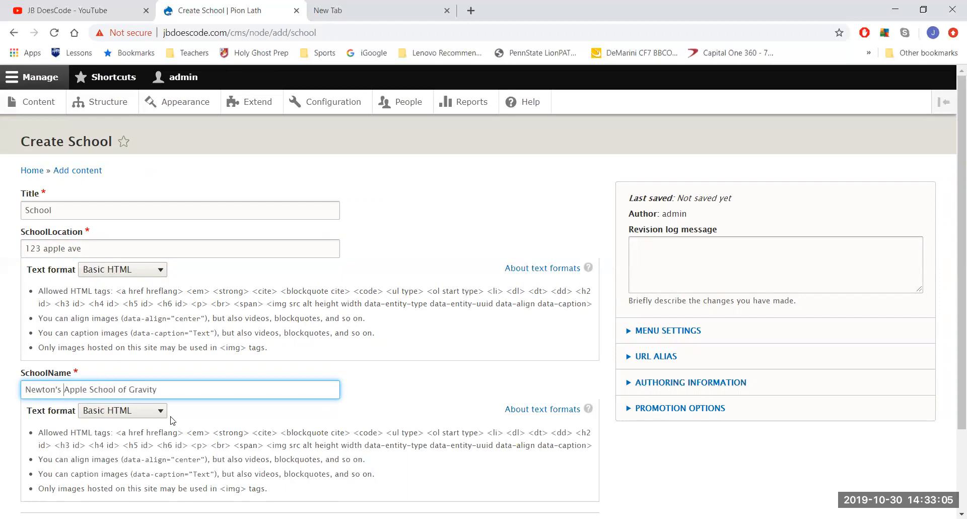
scroll(171, 420, down, 2)
click(57, 450)
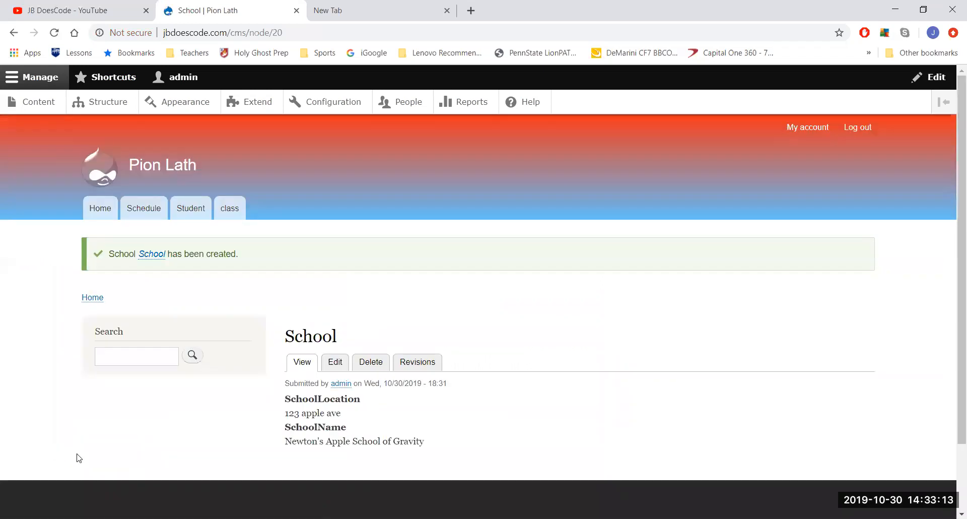
Start a new Course content item with the title Class and the CourseName IST110
click(12, 103)
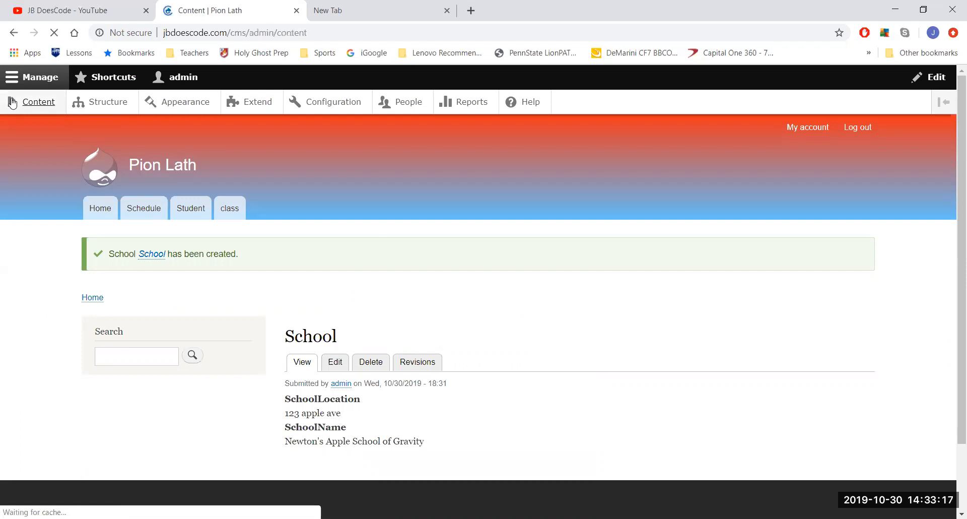
scroll(74, 251, down, 4)
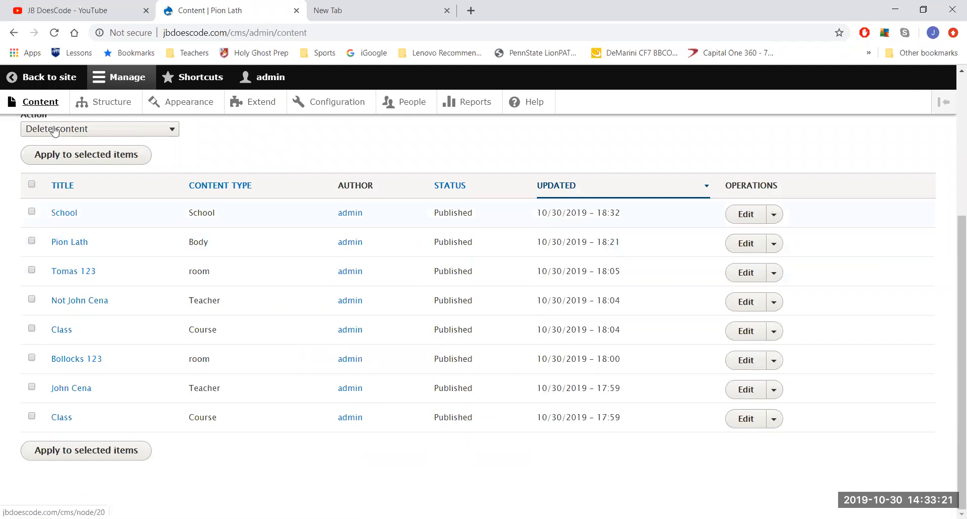
scroll(67, 360, up, 4)
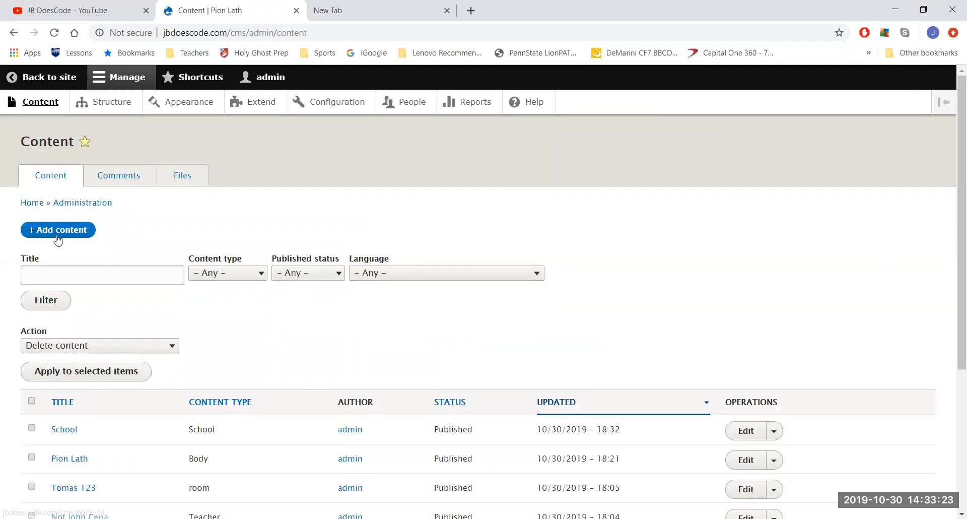
click(57, 236)
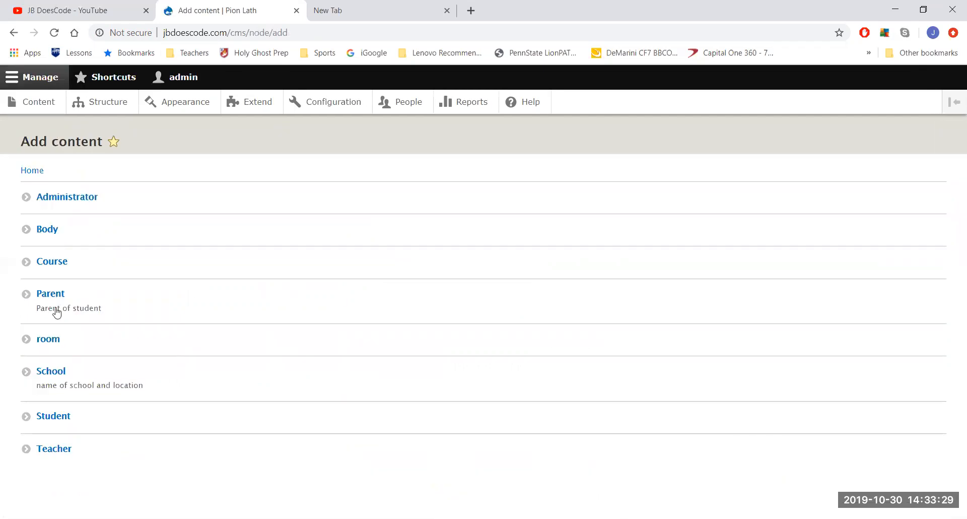
click(69, 260)
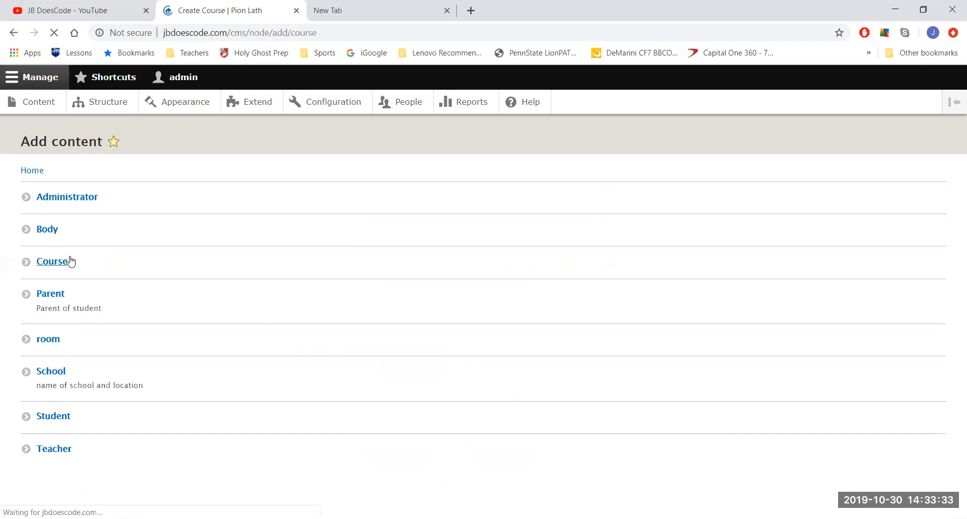
click(77, 211)
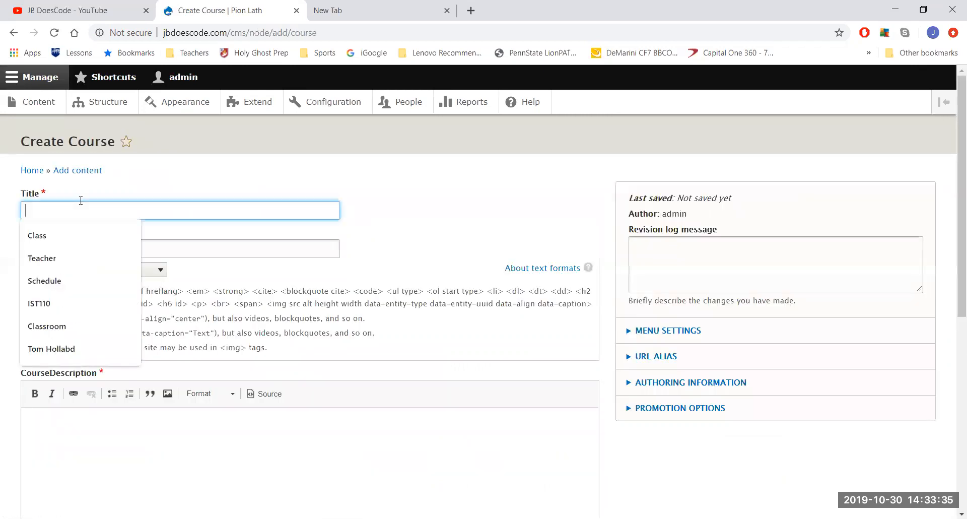
click(76, 236)
click(75, 240)
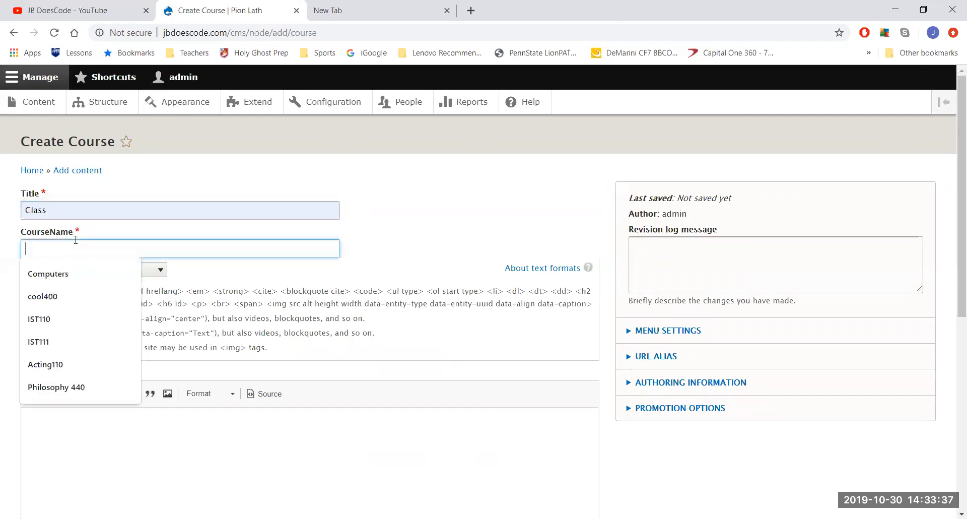
click(61, 322)
Enter "coding class" as the CourseDescription of the new course
scroll(71, 274, down, 7)
scroll(74, 274, up, 3)
click(74, 271)
text(cl)
text(oding cla)
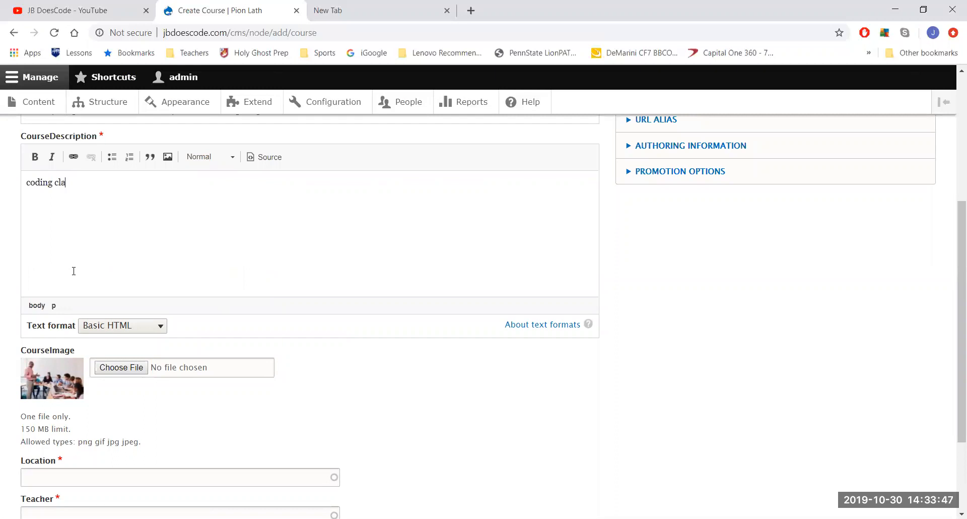
text(ss)
Enter Cheese 123 as the Location of the new course
scroll(74, 281, down, 3)
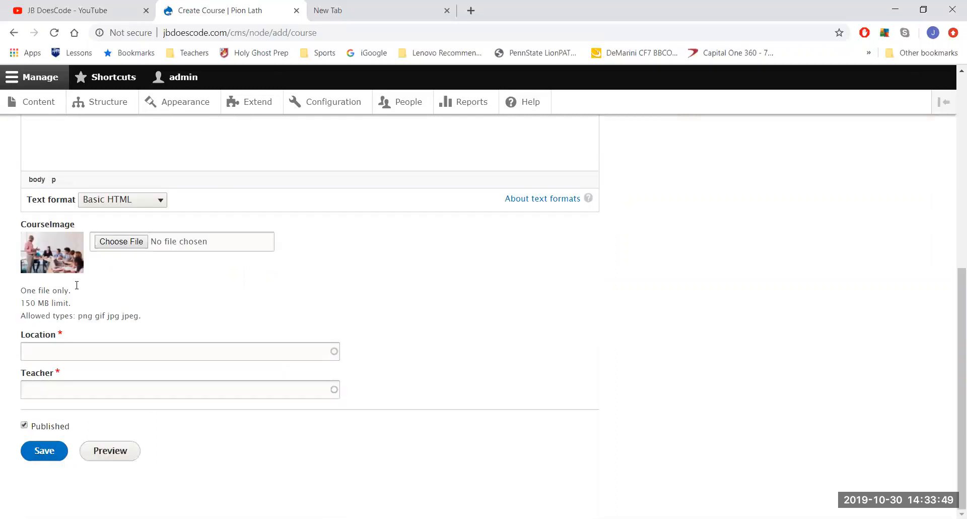
click(46, 350)
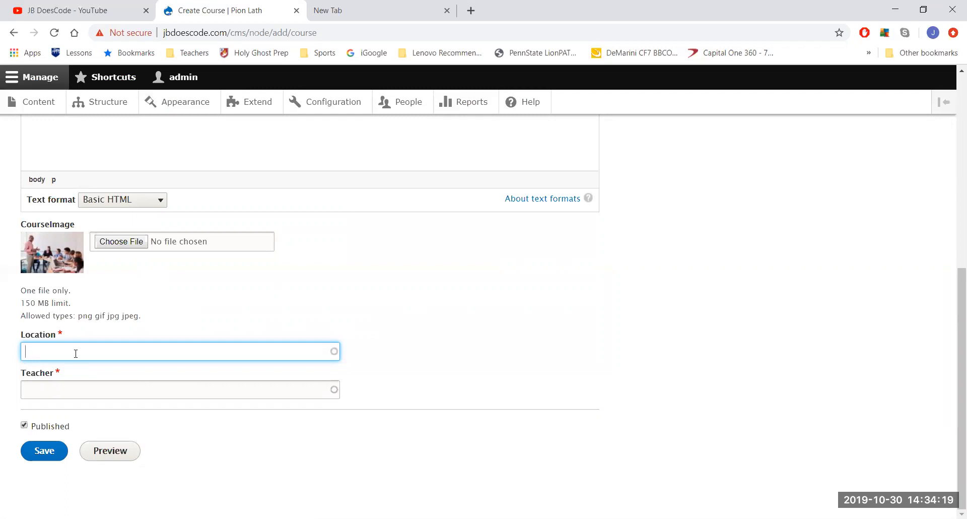
text(heeser)
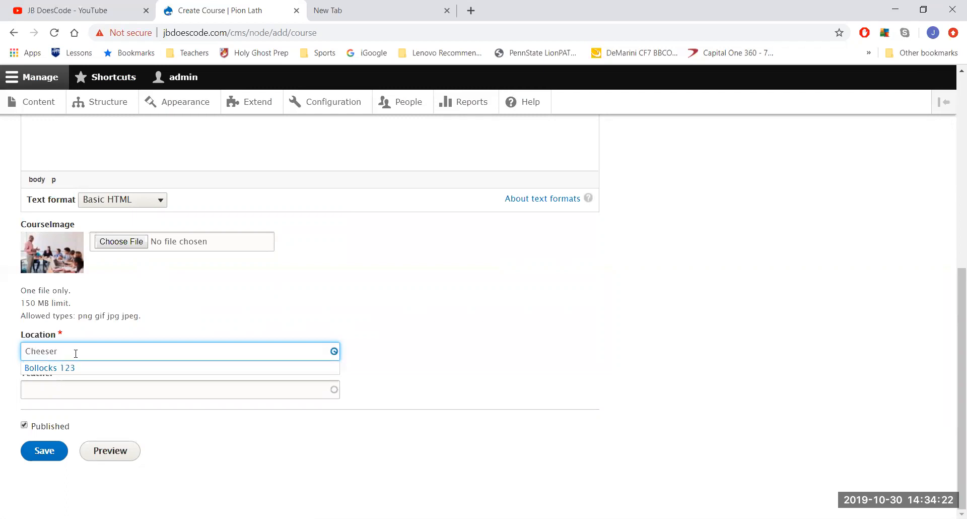
key(BackSpace)
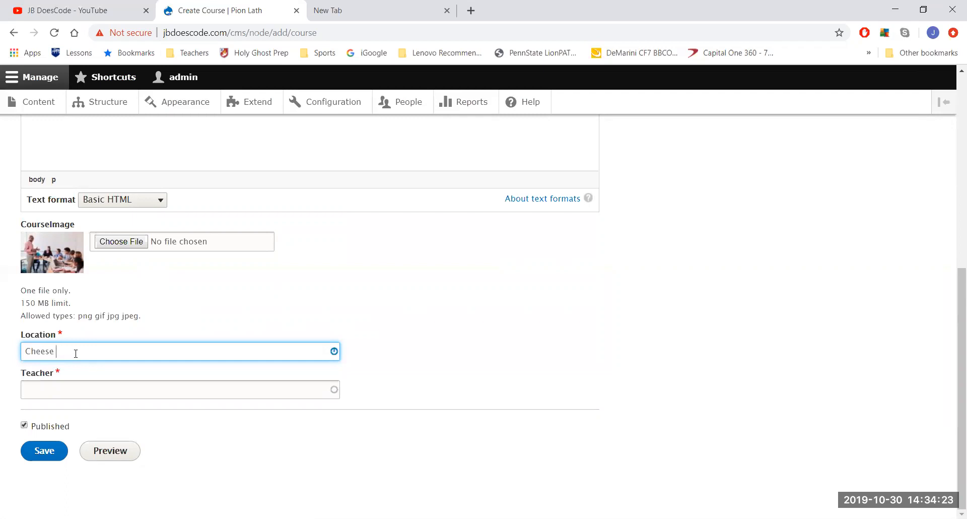
text(123)
Enter the teacher's full name for the course, save it and look over the saved course page
click(79, 386)
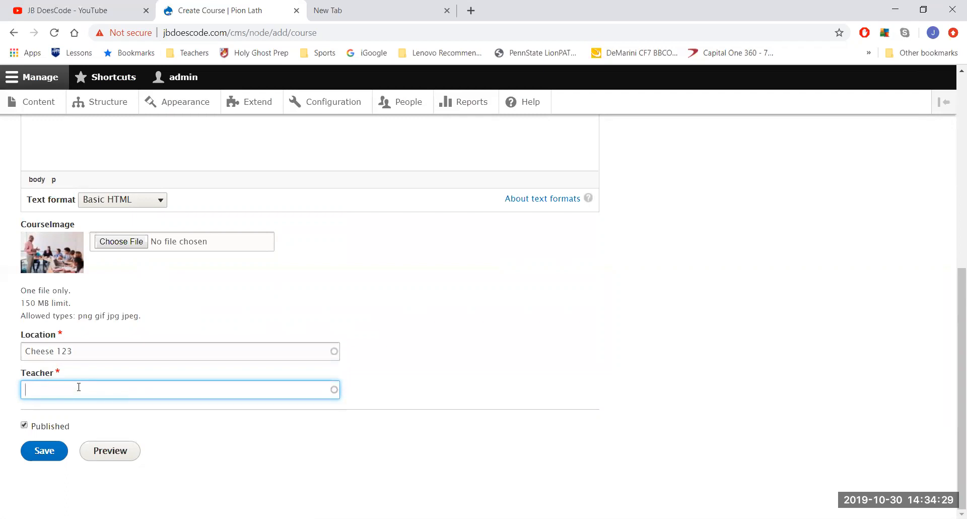
text(Tim)
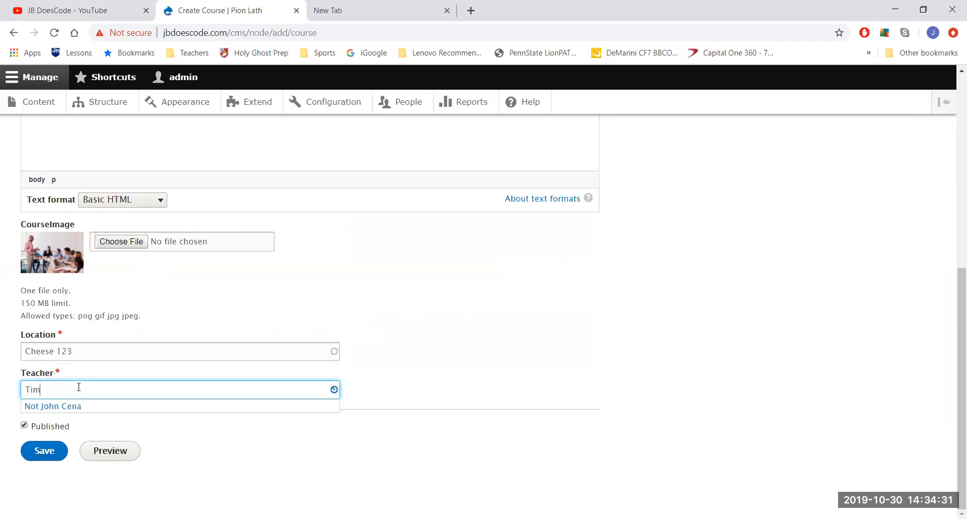
text( Tony)
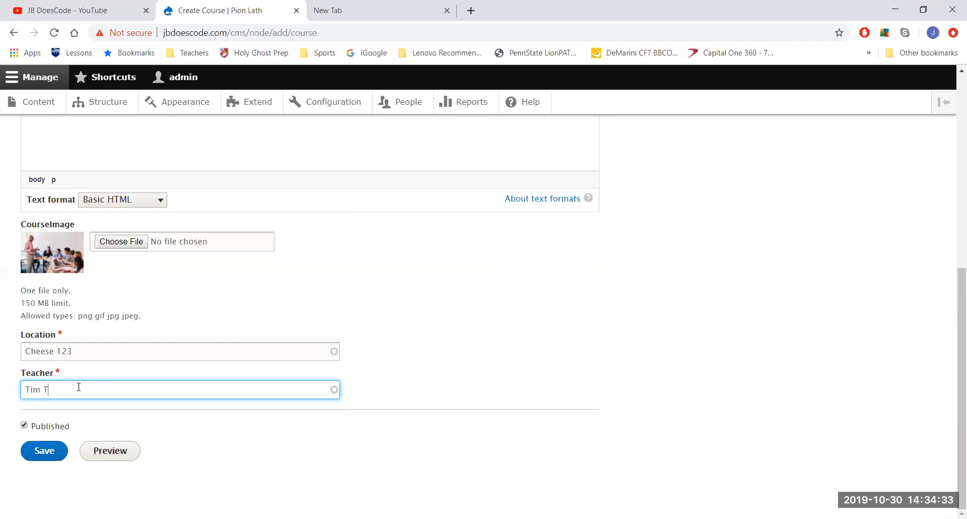
click(43, 460)
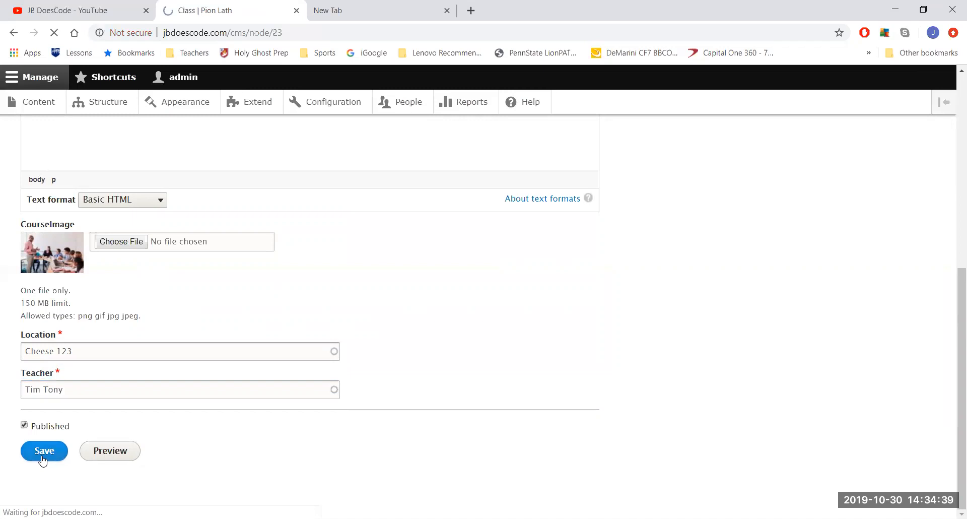
scroll(132, 341, down, 6)
scroll(135, 341, up, 3)
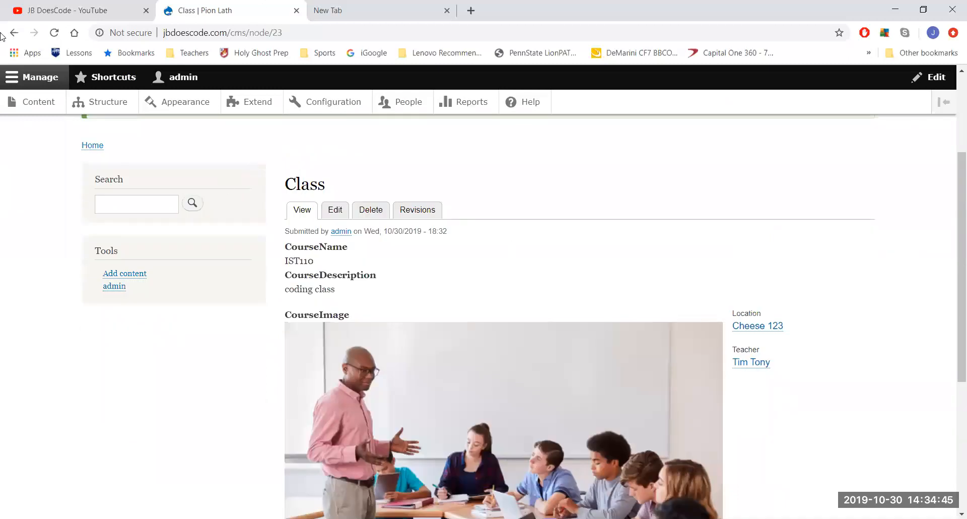
Edit the Cheese 123 room from the content list, setting Building to Cheese and RoomNumber to 123, and save it
click(20, 112)
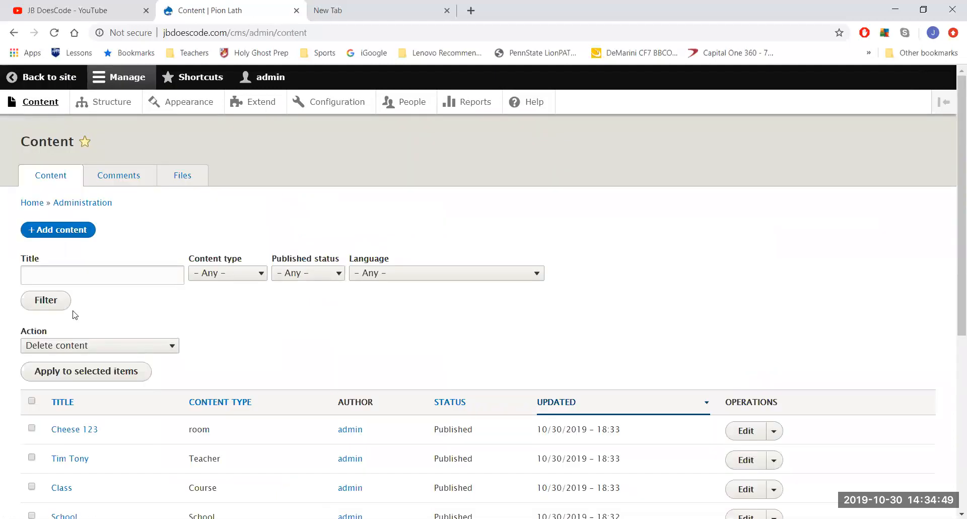
scroll(78, 339, down, 4)
scroll(79, 343, up, 4)
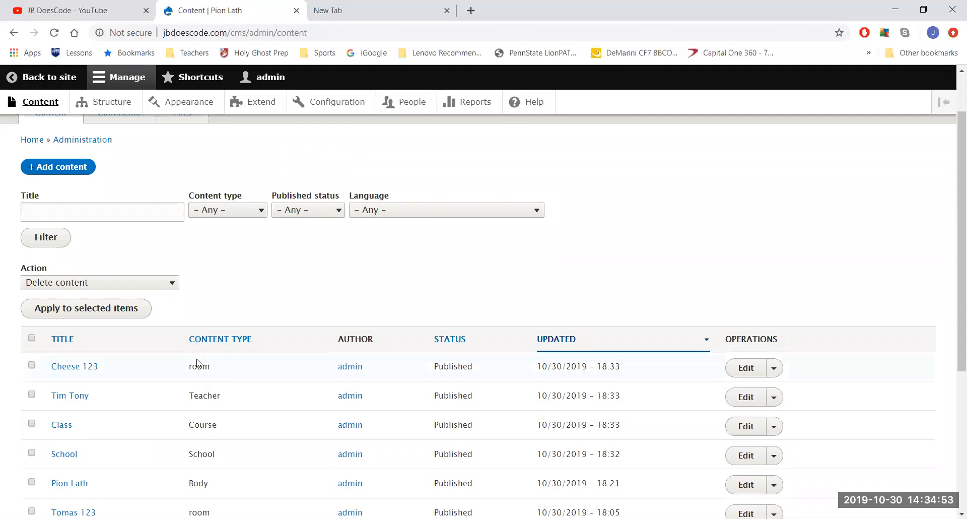
click(752, 374)
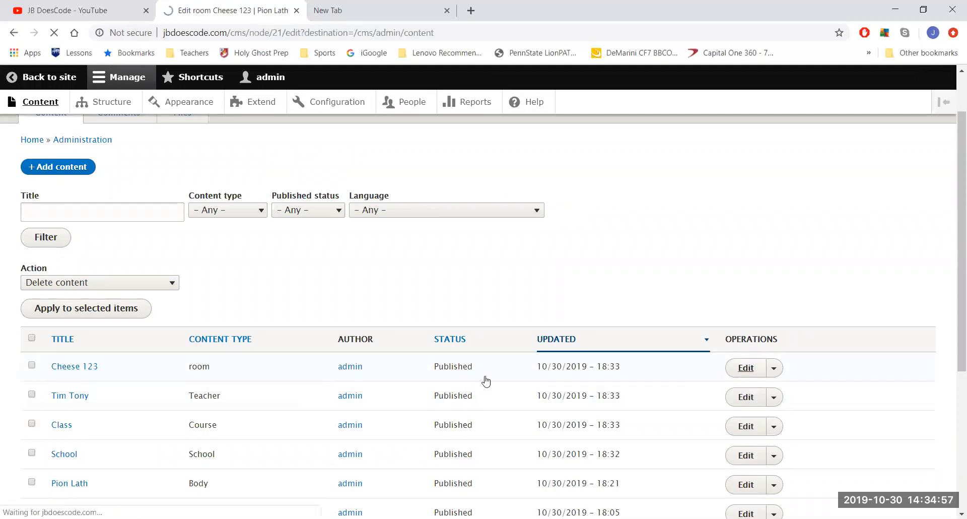
click(45, 276)
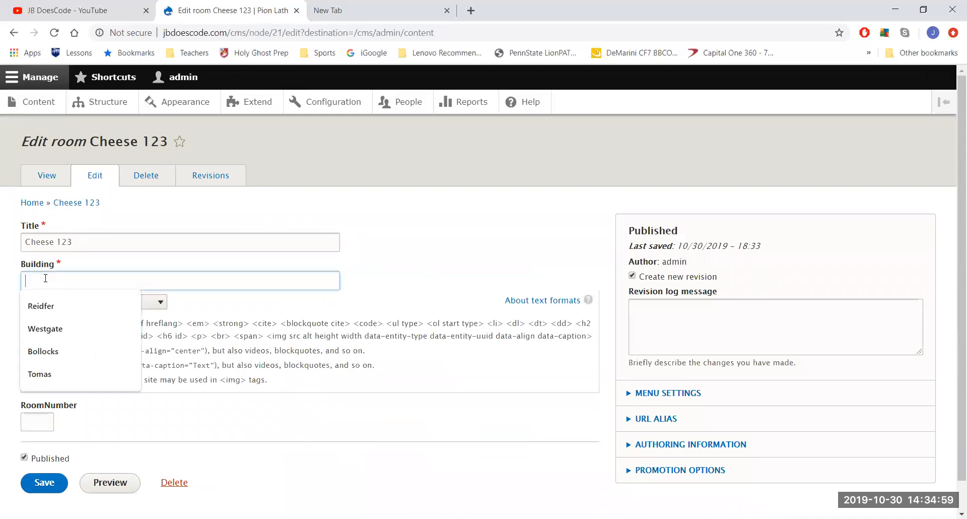
text(Cheese)
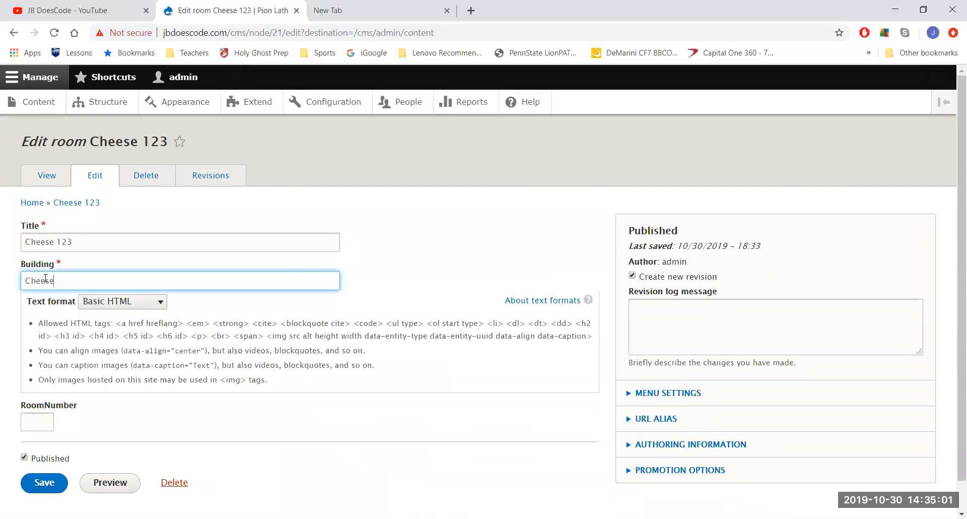
click(35, 420)
text(123)
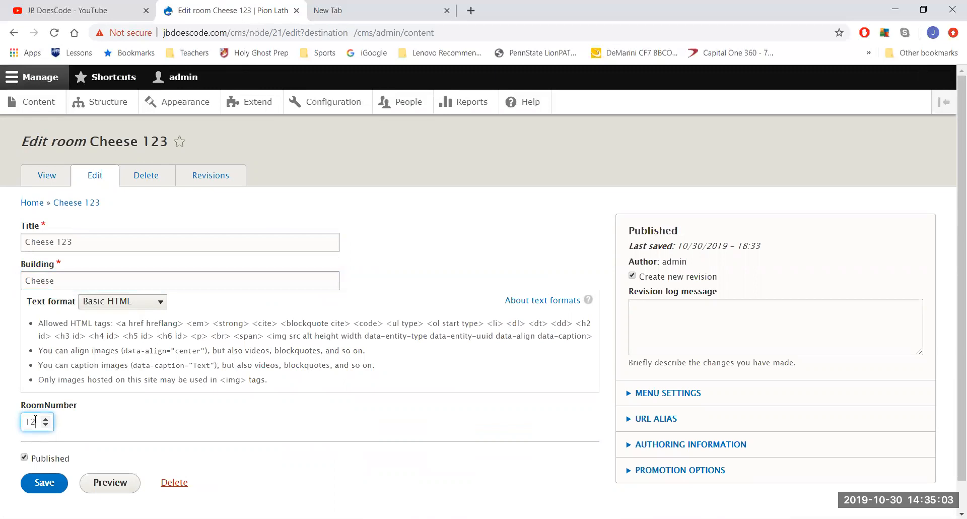
click(43, 484)
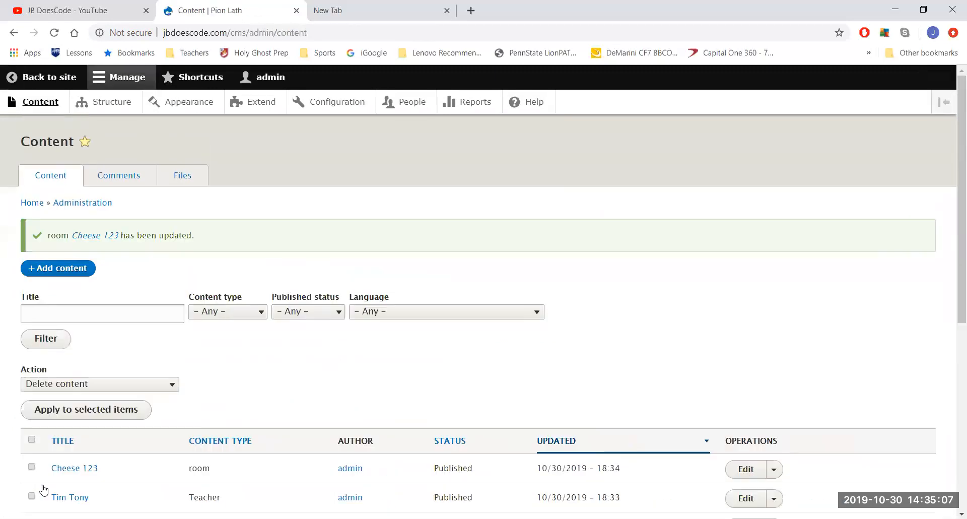
Edit the newest Teacher entry from the content list, entering the teacher's full name as NameOfTeacher and IST110 as CourseName, and save it
scroll(44, 488, down, 6)
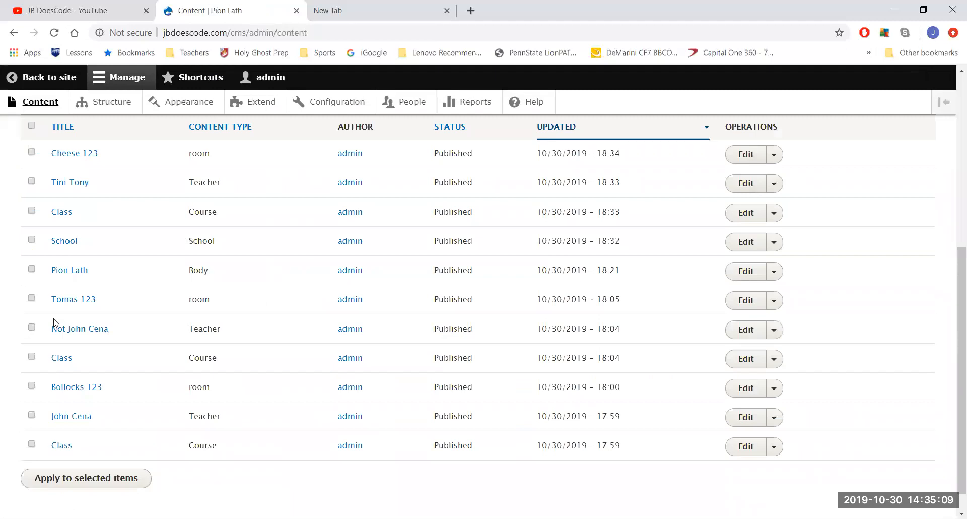
click(739, 188)
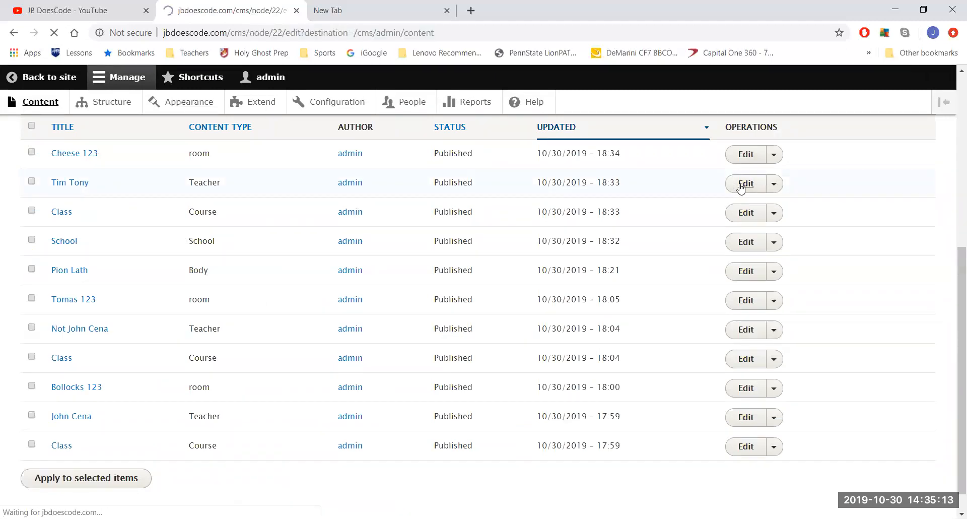
click(245, 279)
text(Tim Tony)
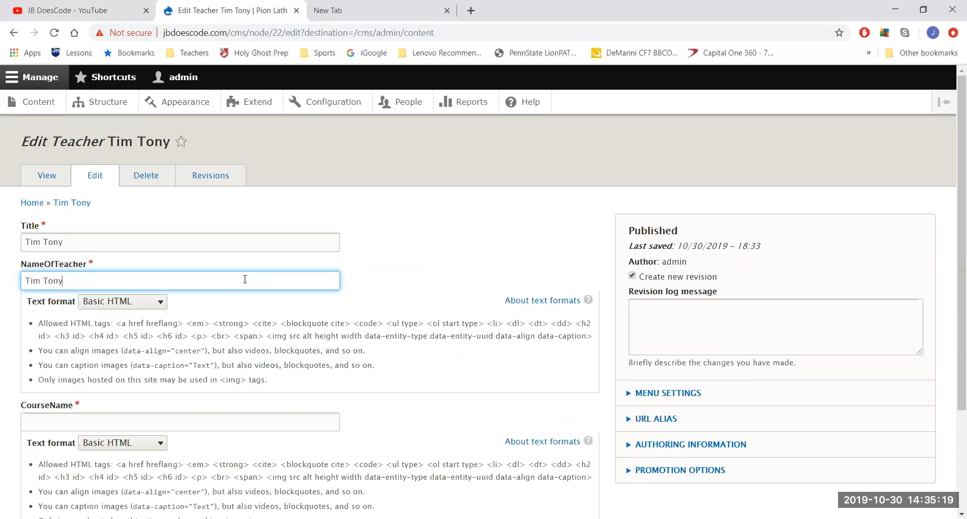
scroll(245, 279, down, 3)
click(245, 286)
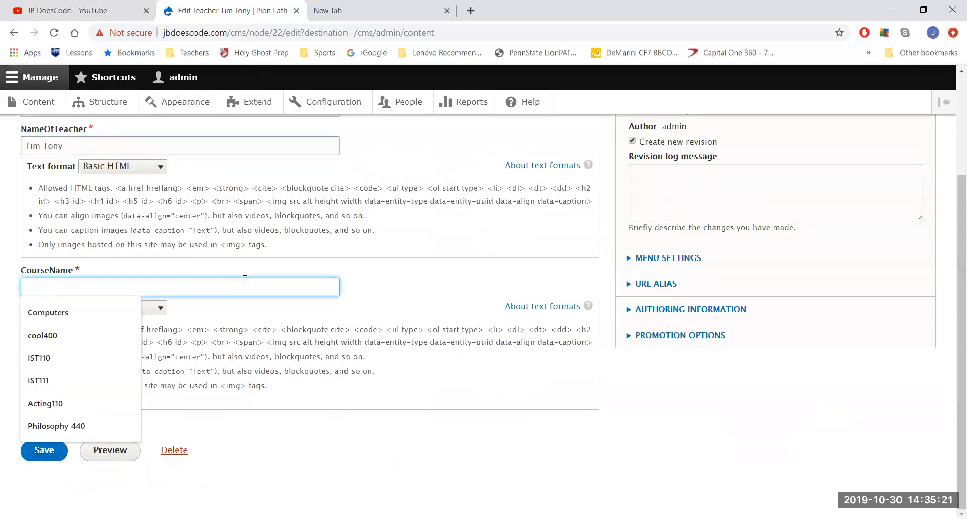
click(137, 356)
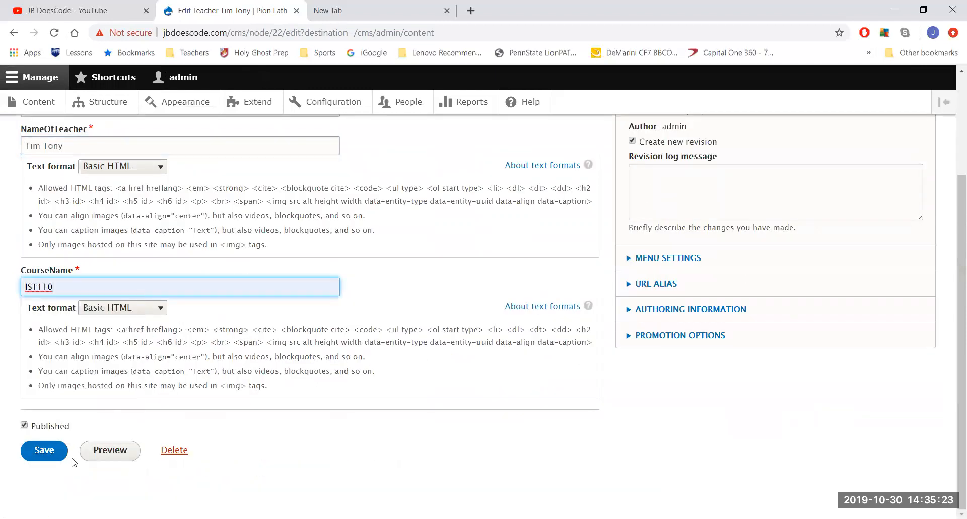
click(56, 456)
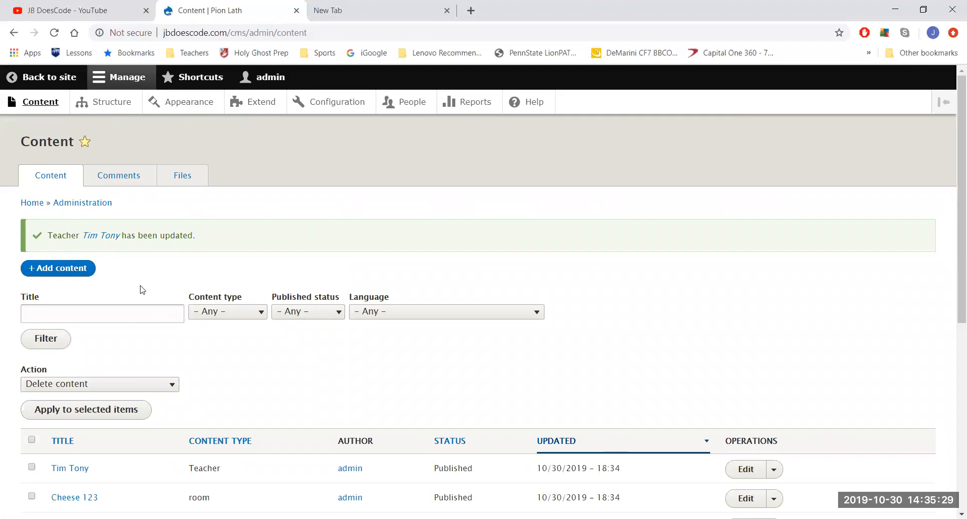
Look over the School, Course, Teacher and room entries in the content list and switch to the JB DoesCode YouTube channel
scroll(174, 301, down, 6)
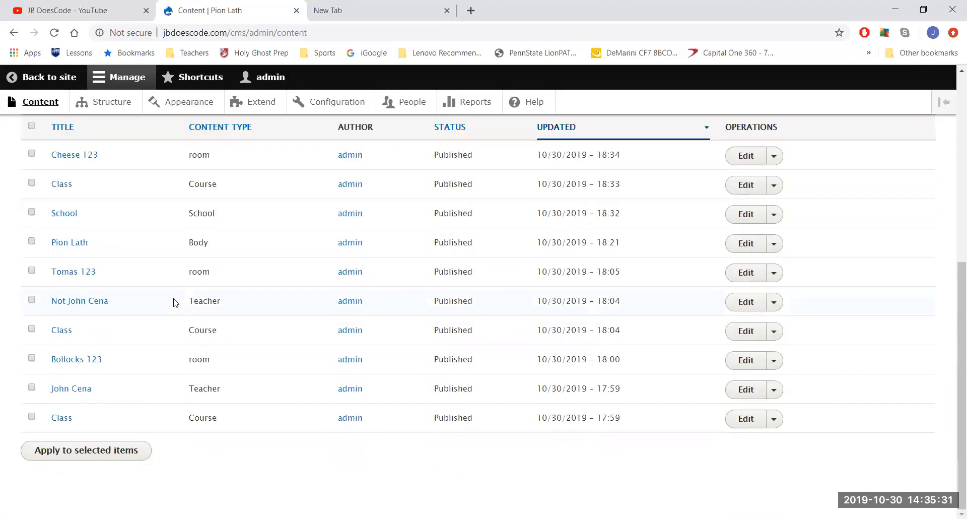
scroll(174, 301, up, 3)
scroll(174, 302, down, 3)
scroll(175, 303, up, 3)
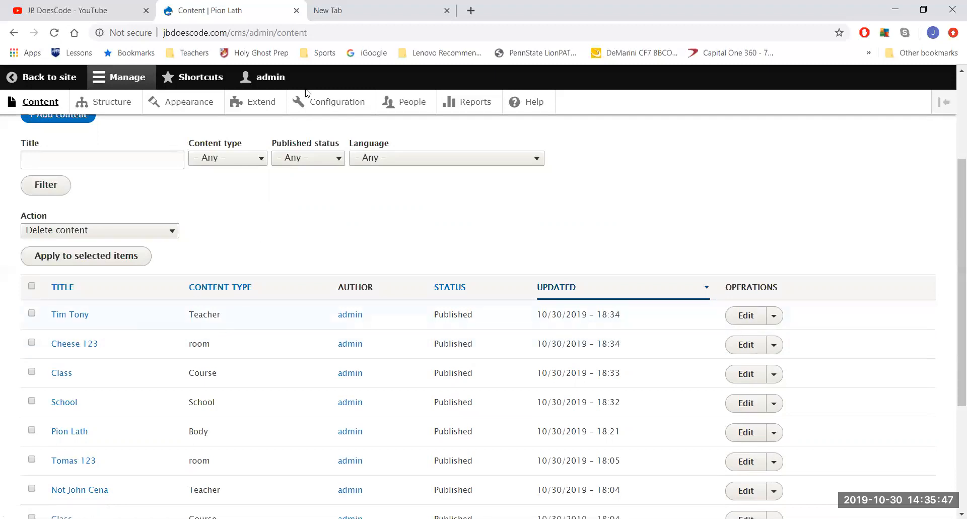
click(107, 5)
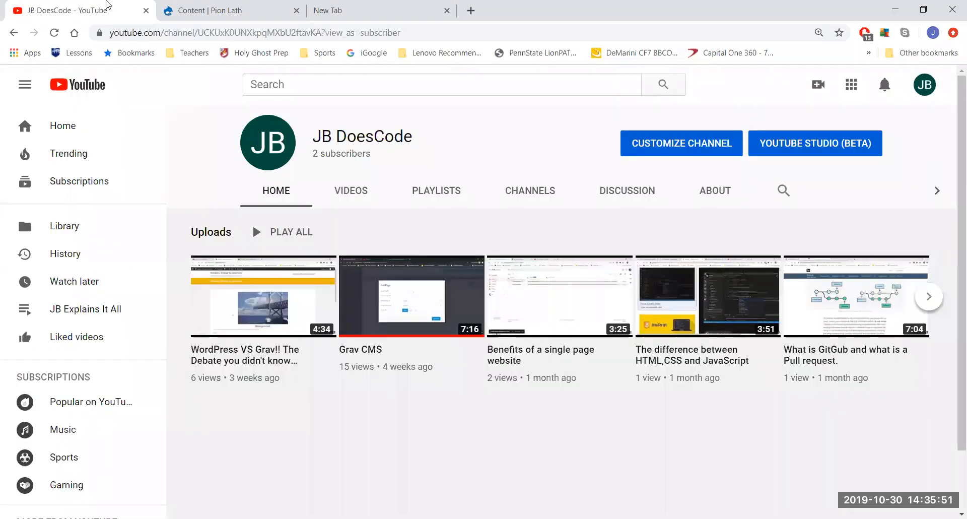